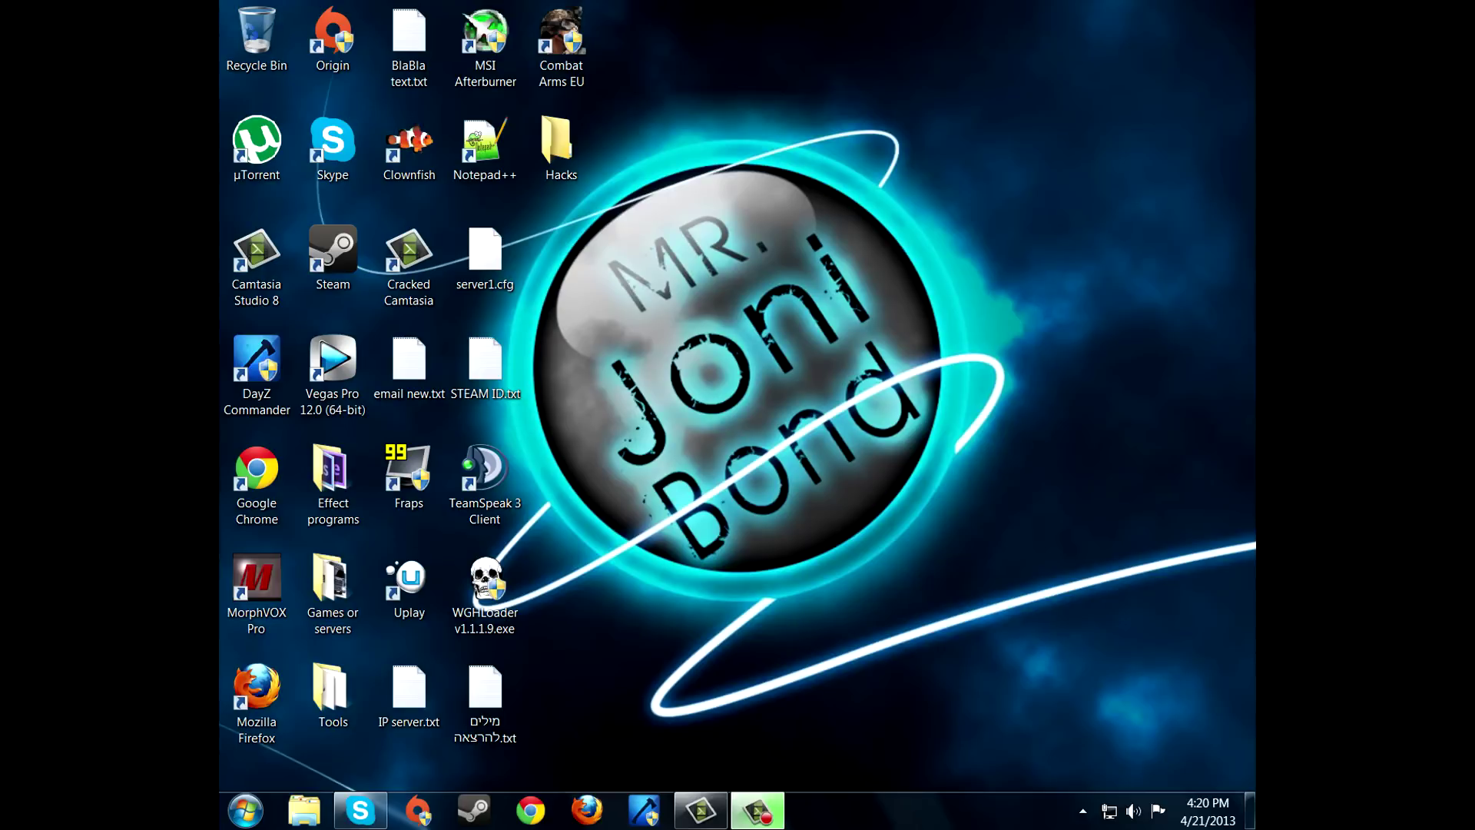
click(701, 810)
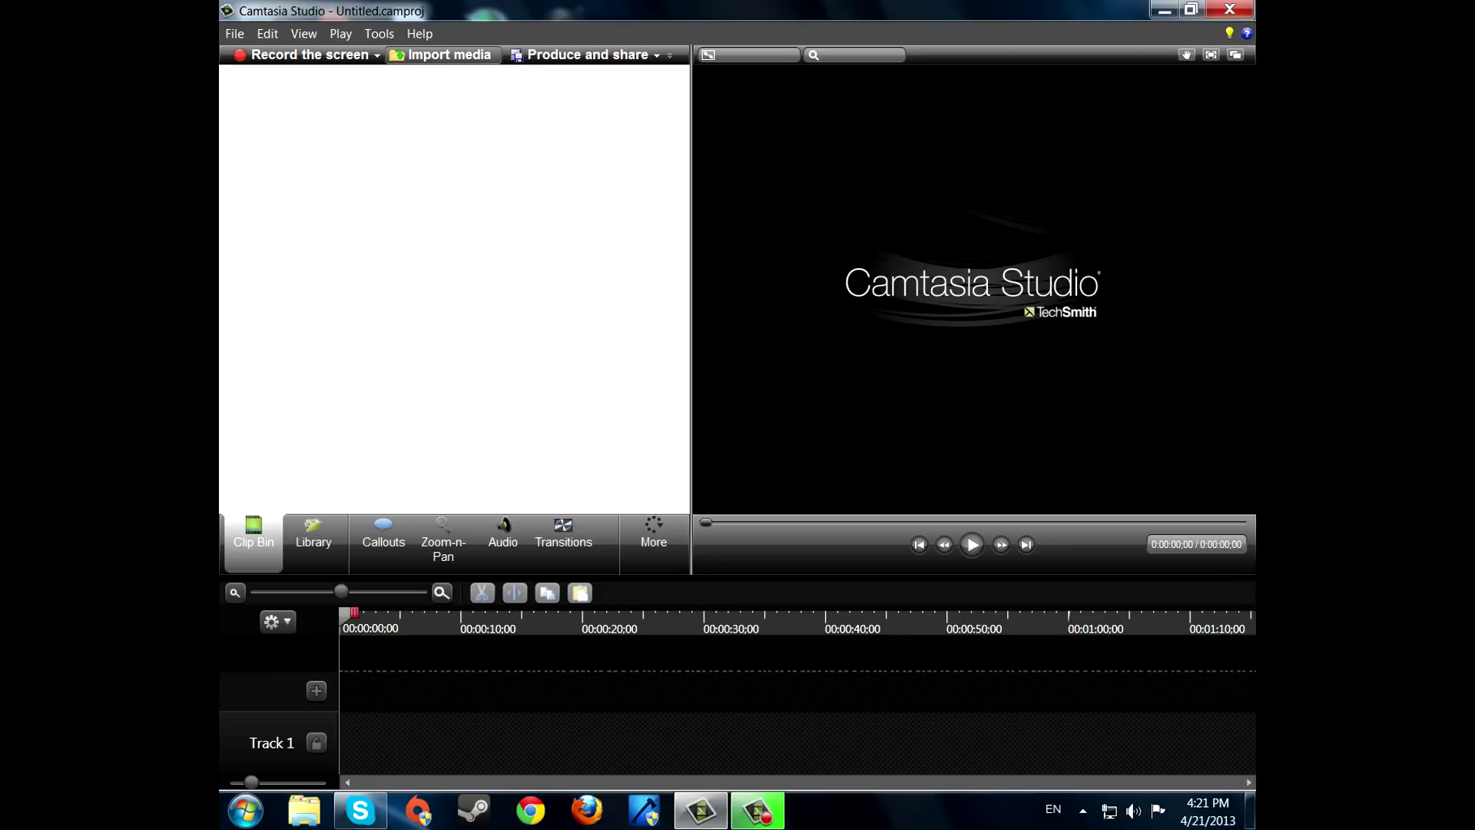
click(443, 55)
click(941, 271)
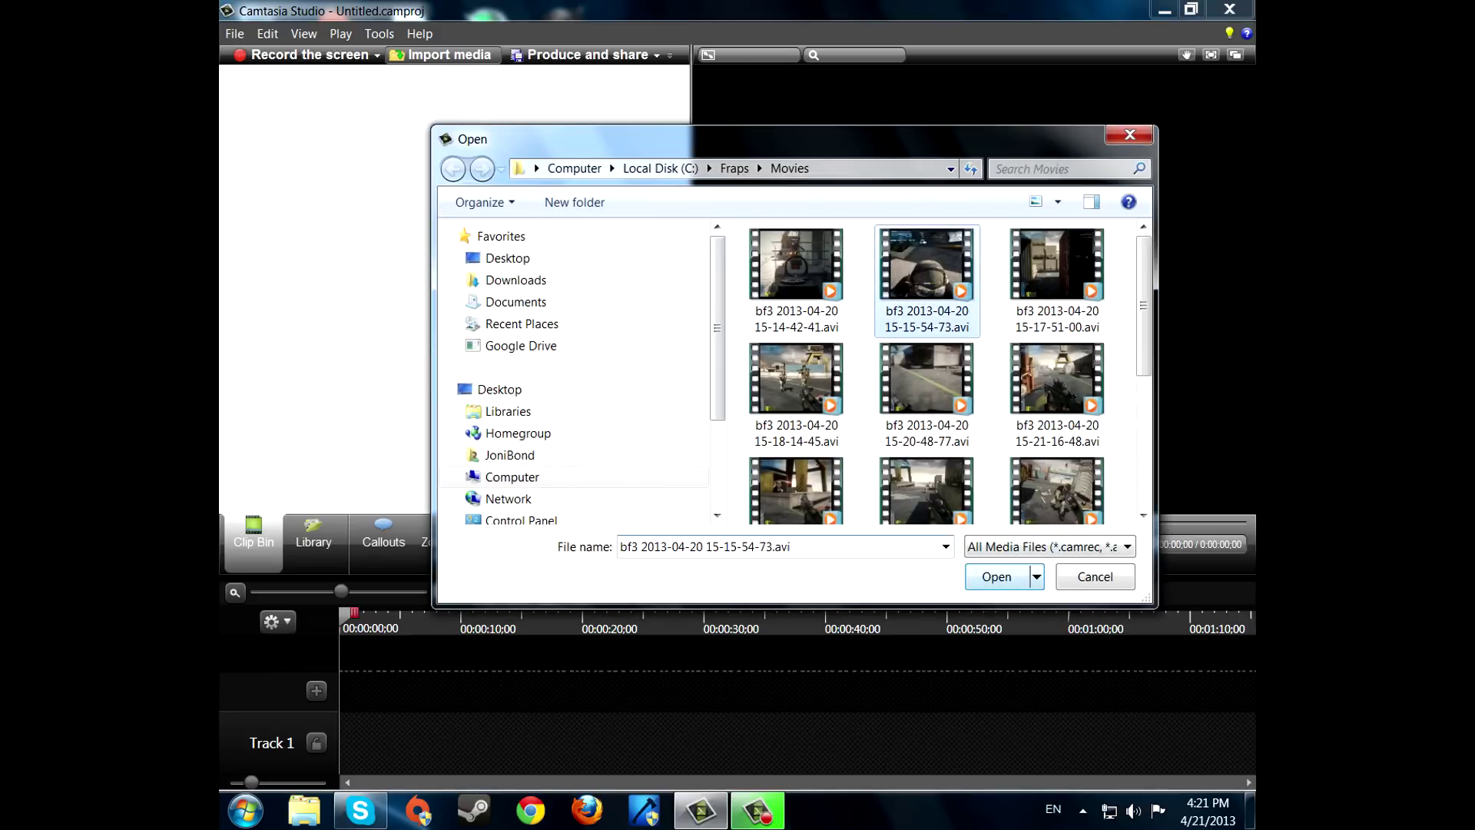
double_click(927, 277)
click(289, 127)
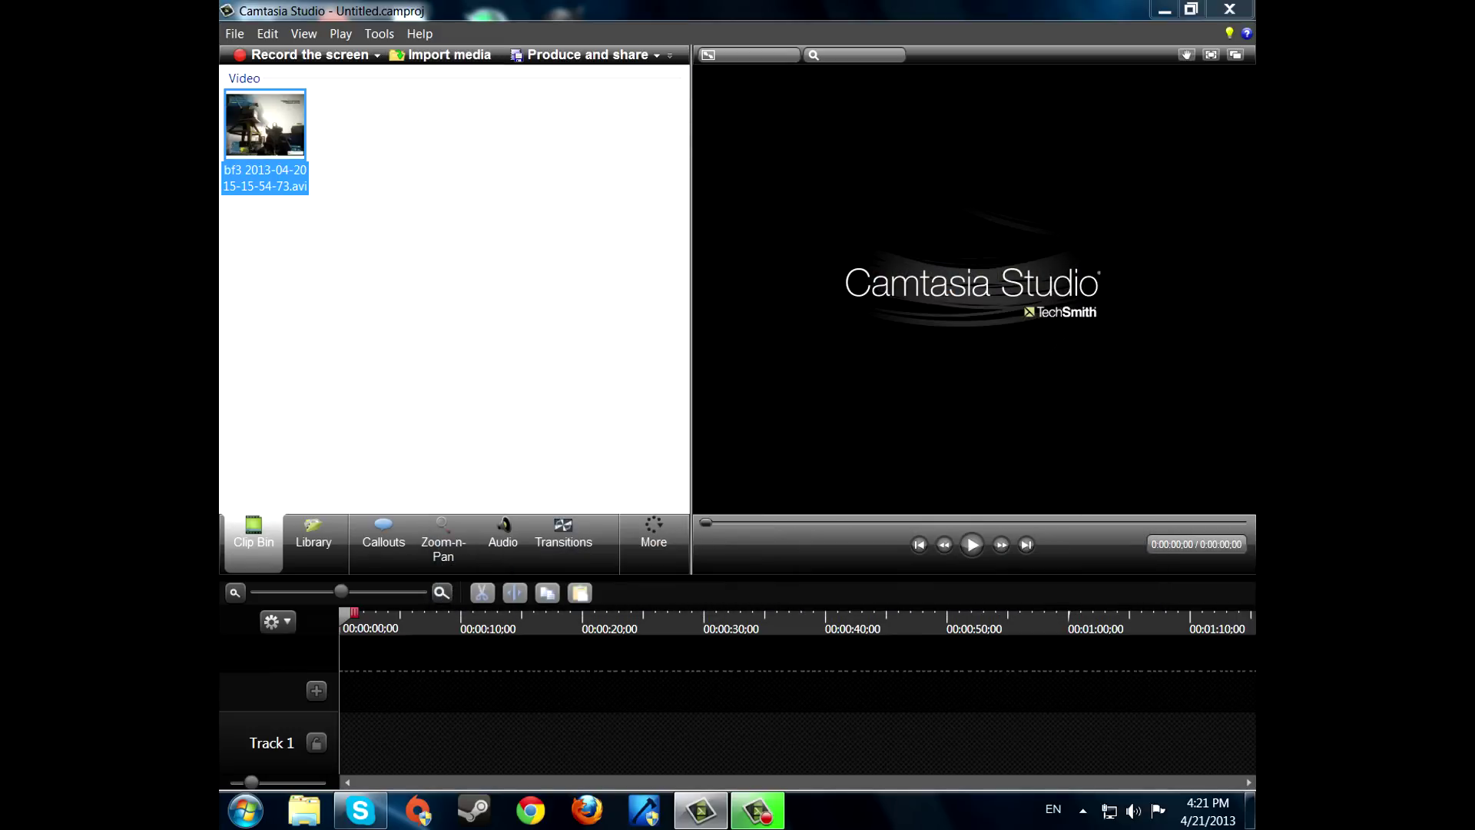
drag(284, 128, 372, 742)
Set the project's editing dimensions to a width of 1920 and a height of 1080 without keeping the original aspect ratio.
drag(670, 441, 636, 442)
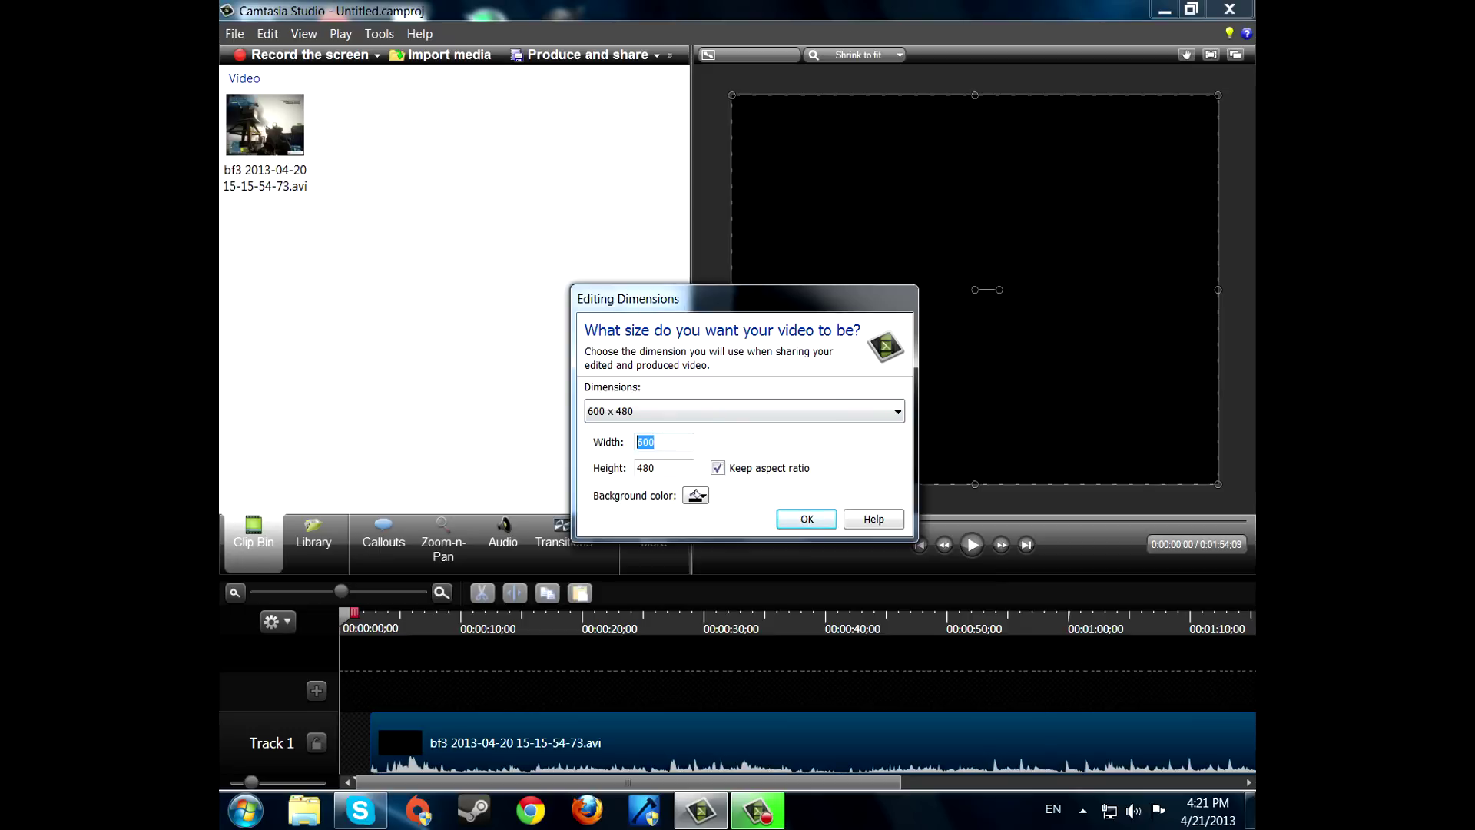
click(717, 468)
drag(670, 442, 636, 441)
text(1920)
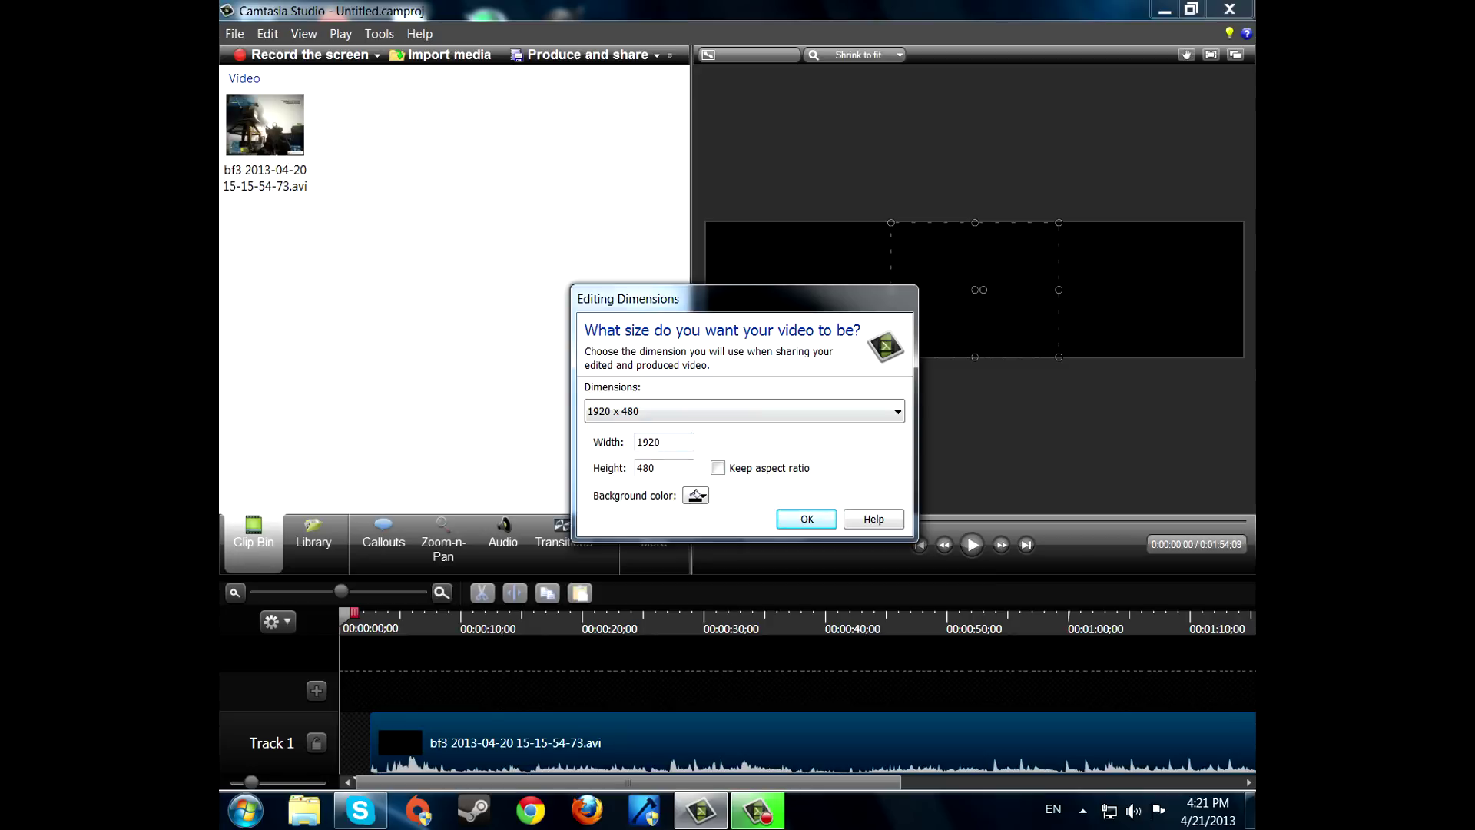
key(Tab)
text(1080)
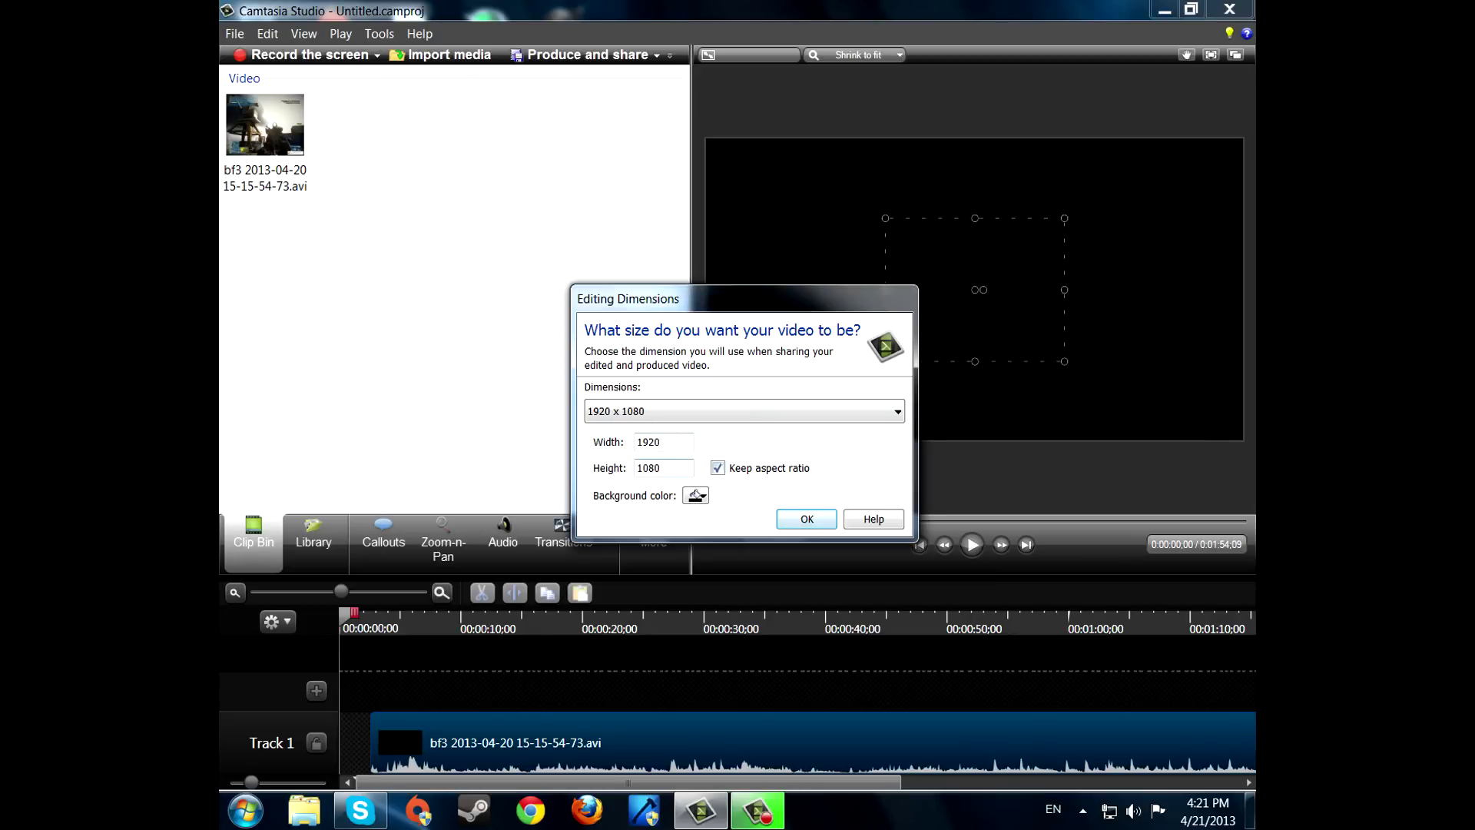
click(806, 519)
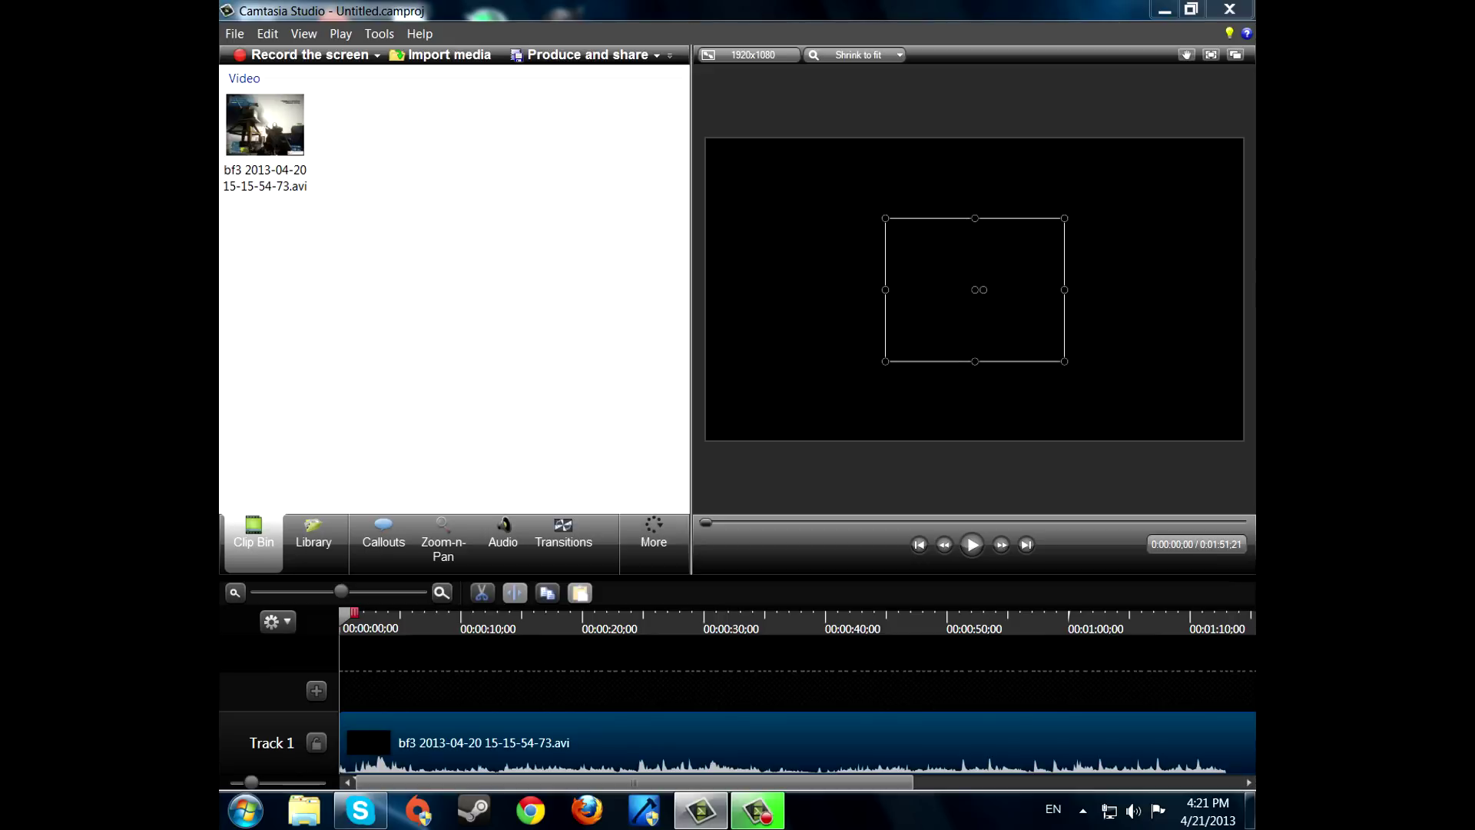
click(657, 55)
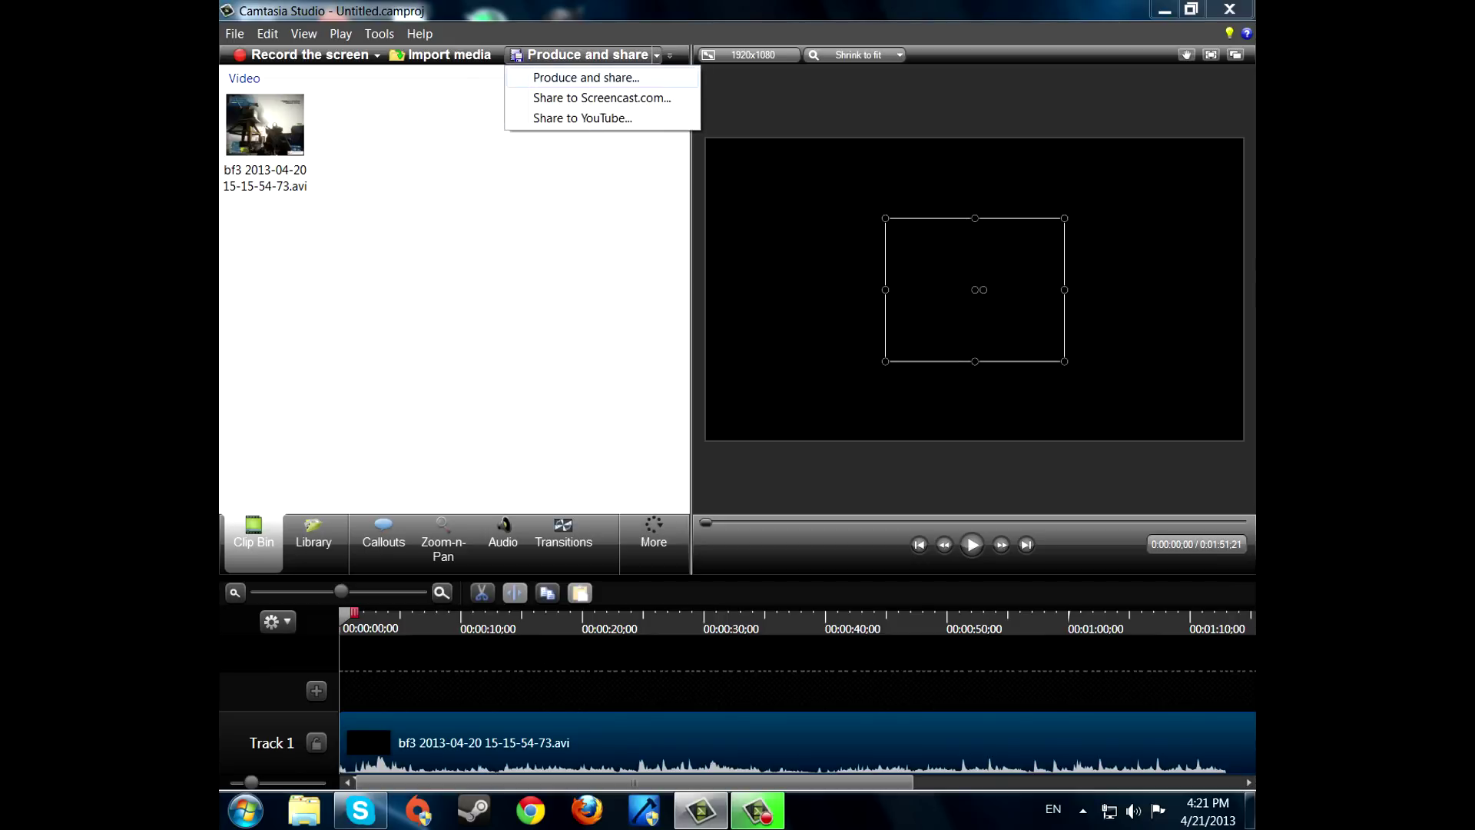
click(587, 77)
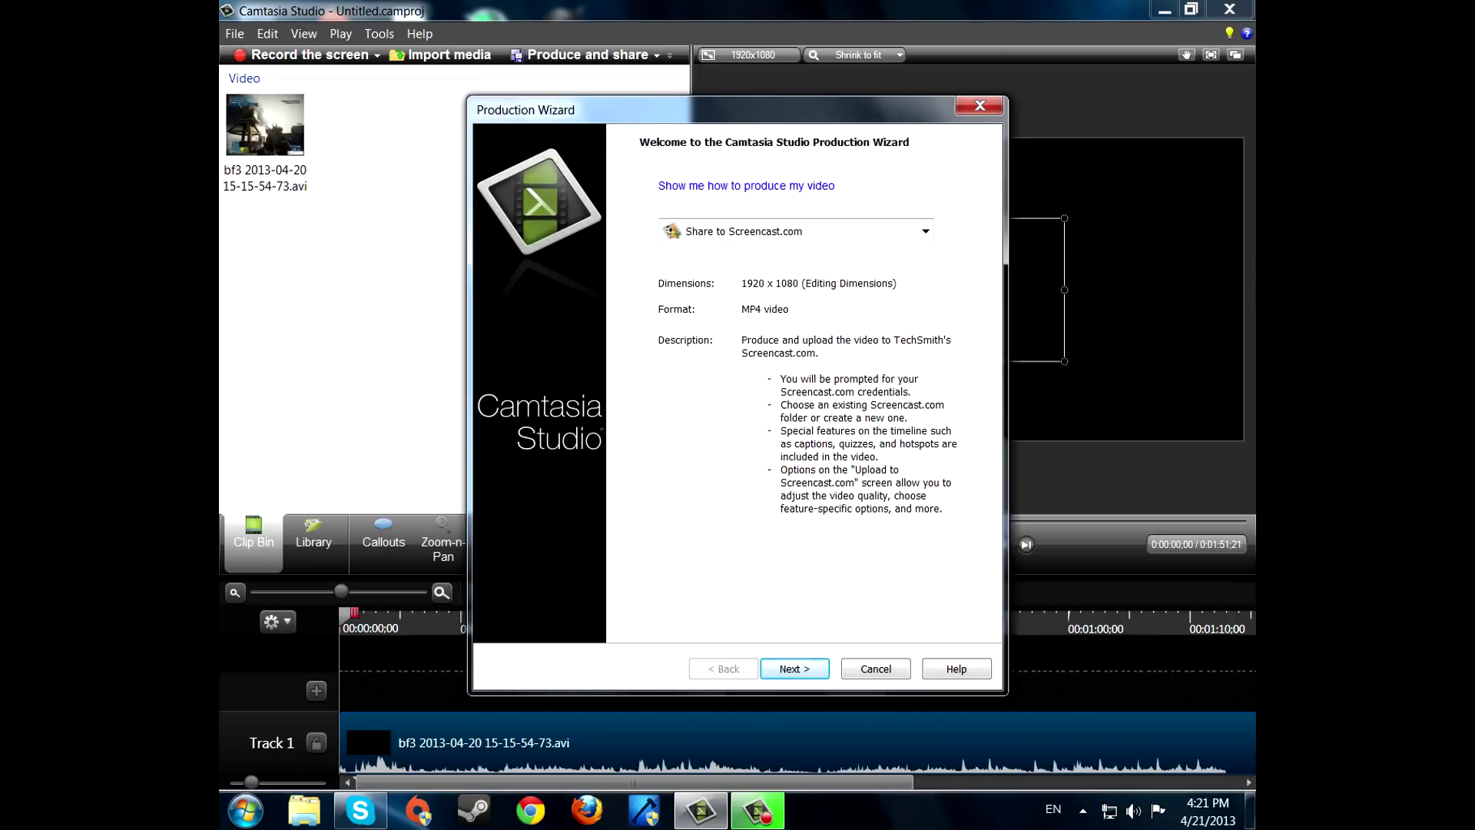
click(876, 668)
Scale the clip to fit the canvas with Zoom-n-Pan.
click(443, 541)
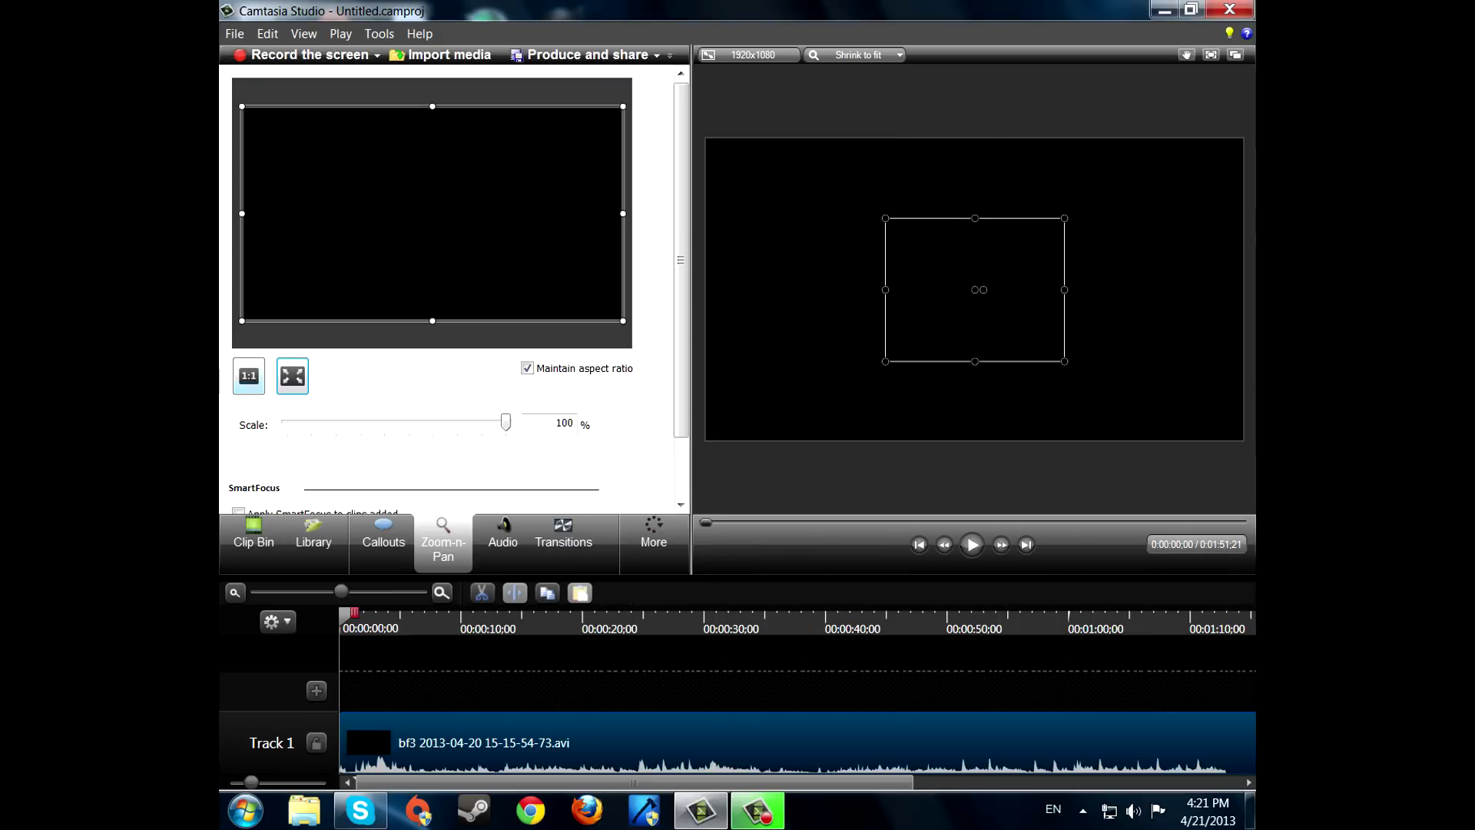
click(292, 375)
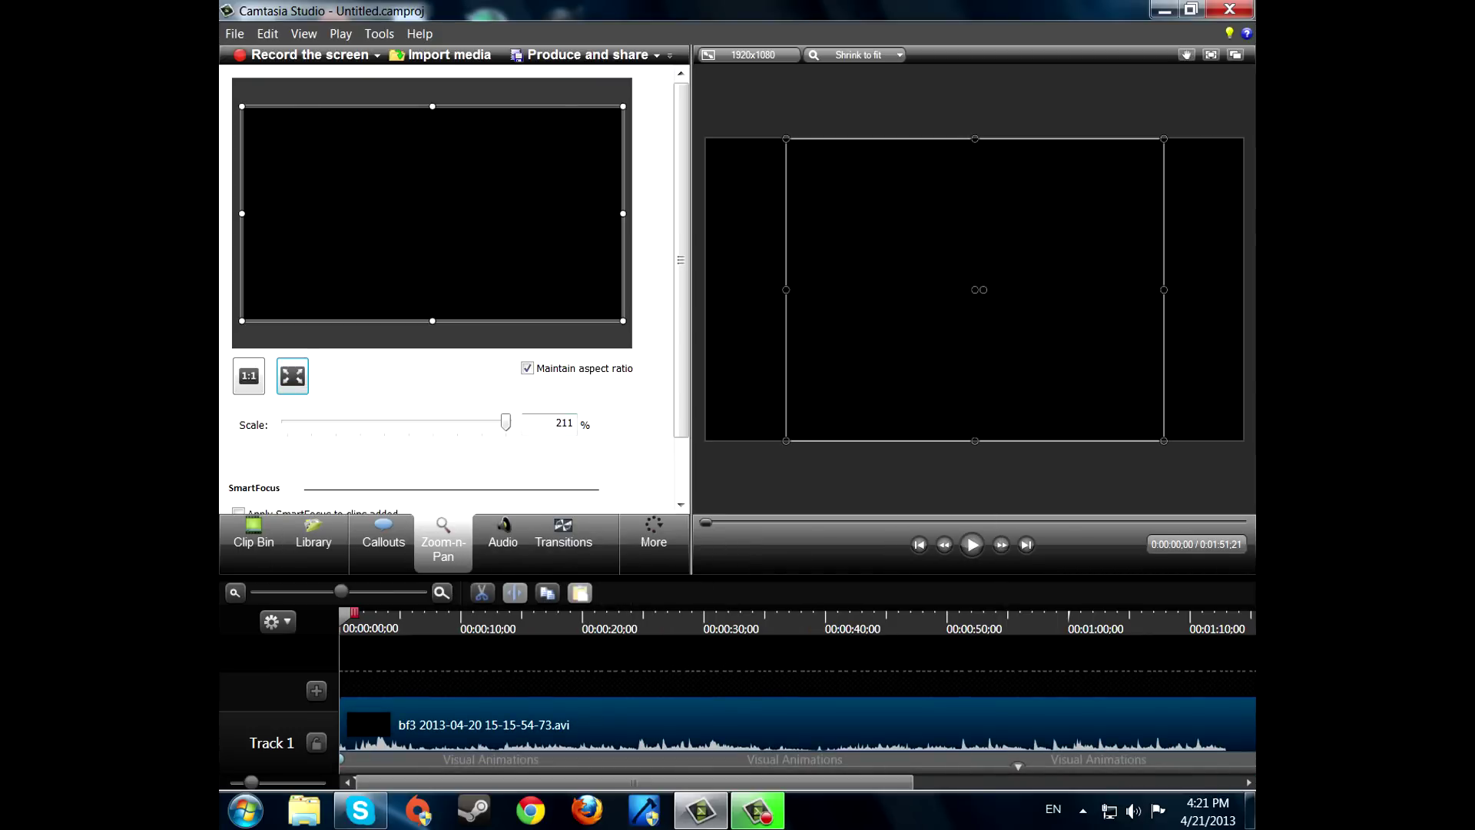
Start a new production preset in the Production Wizard and name it 1080p.
click(587, 56)
click(586, 78)
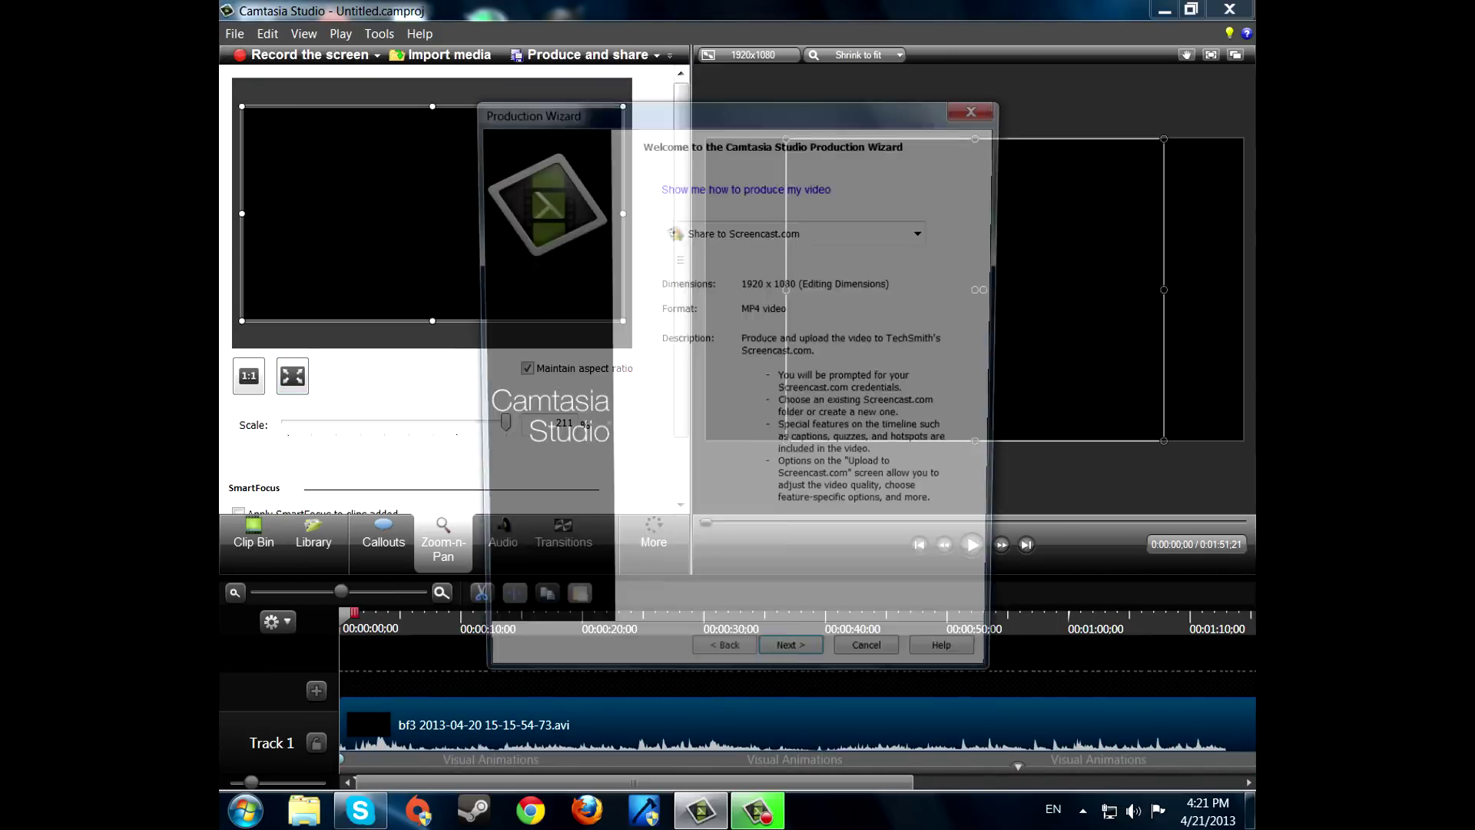
click(795, 232)
click(795, 602)
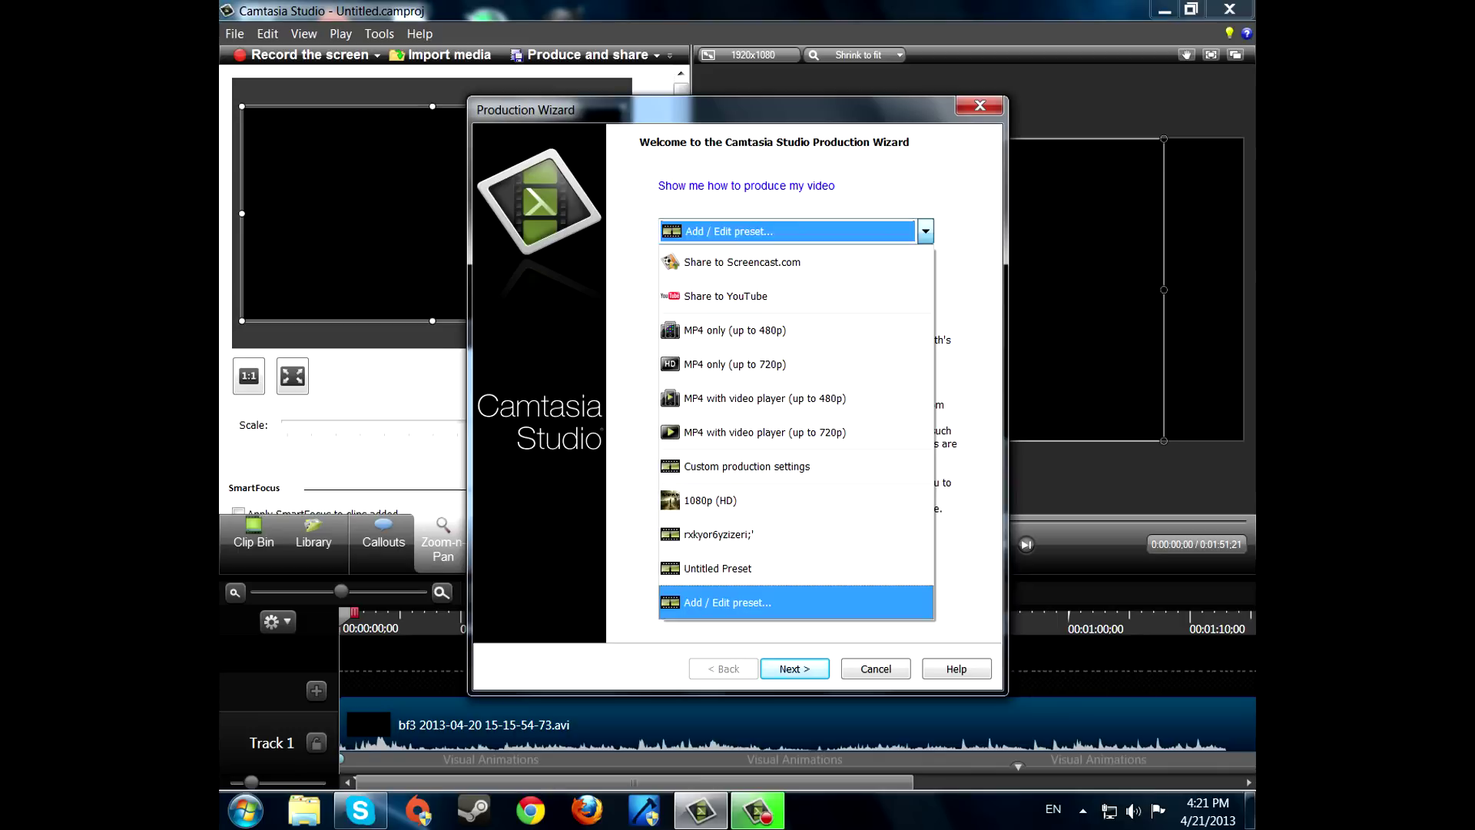
key(Return)
click(752, 268)
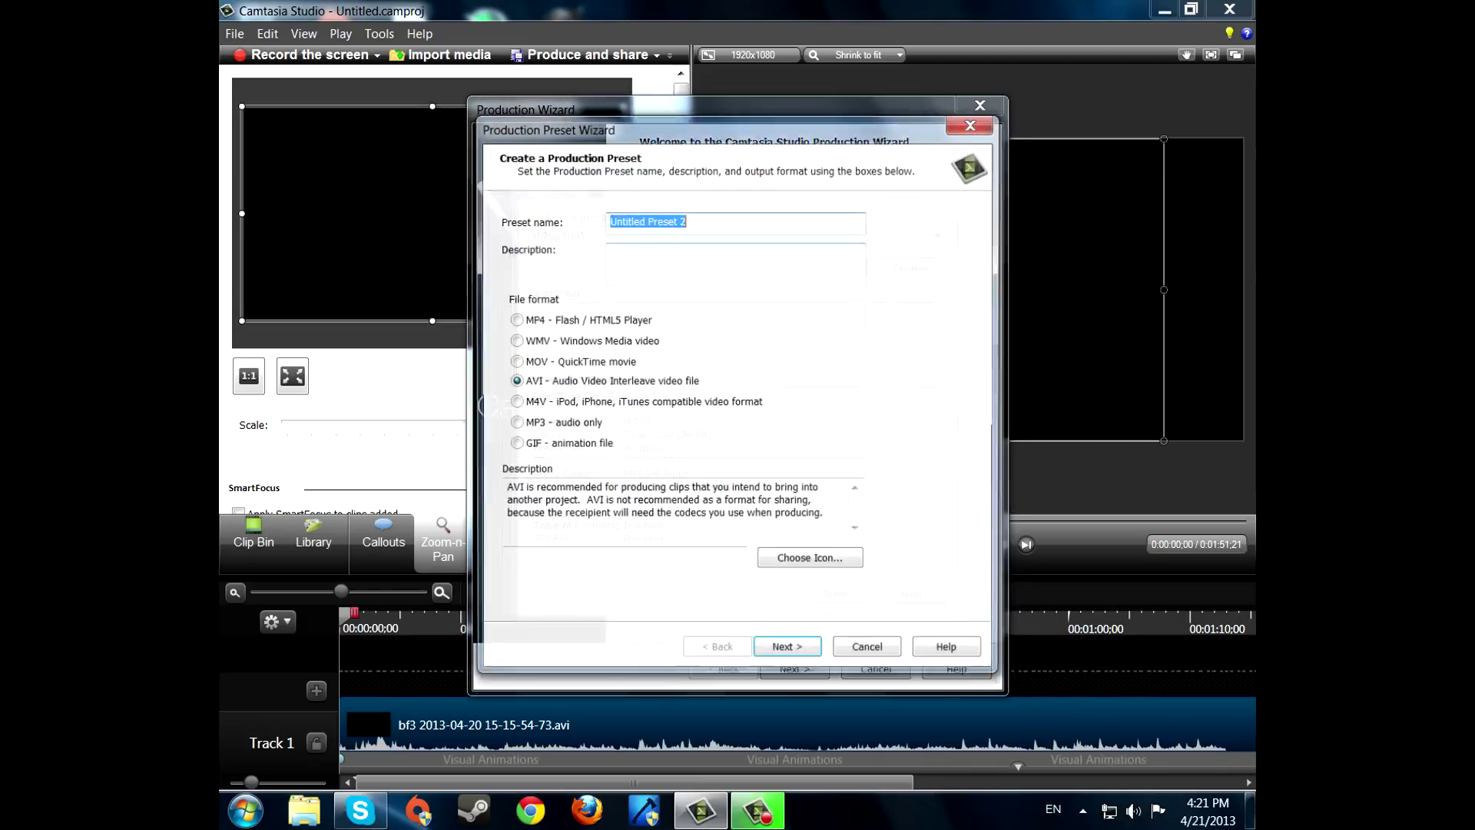
text(10)
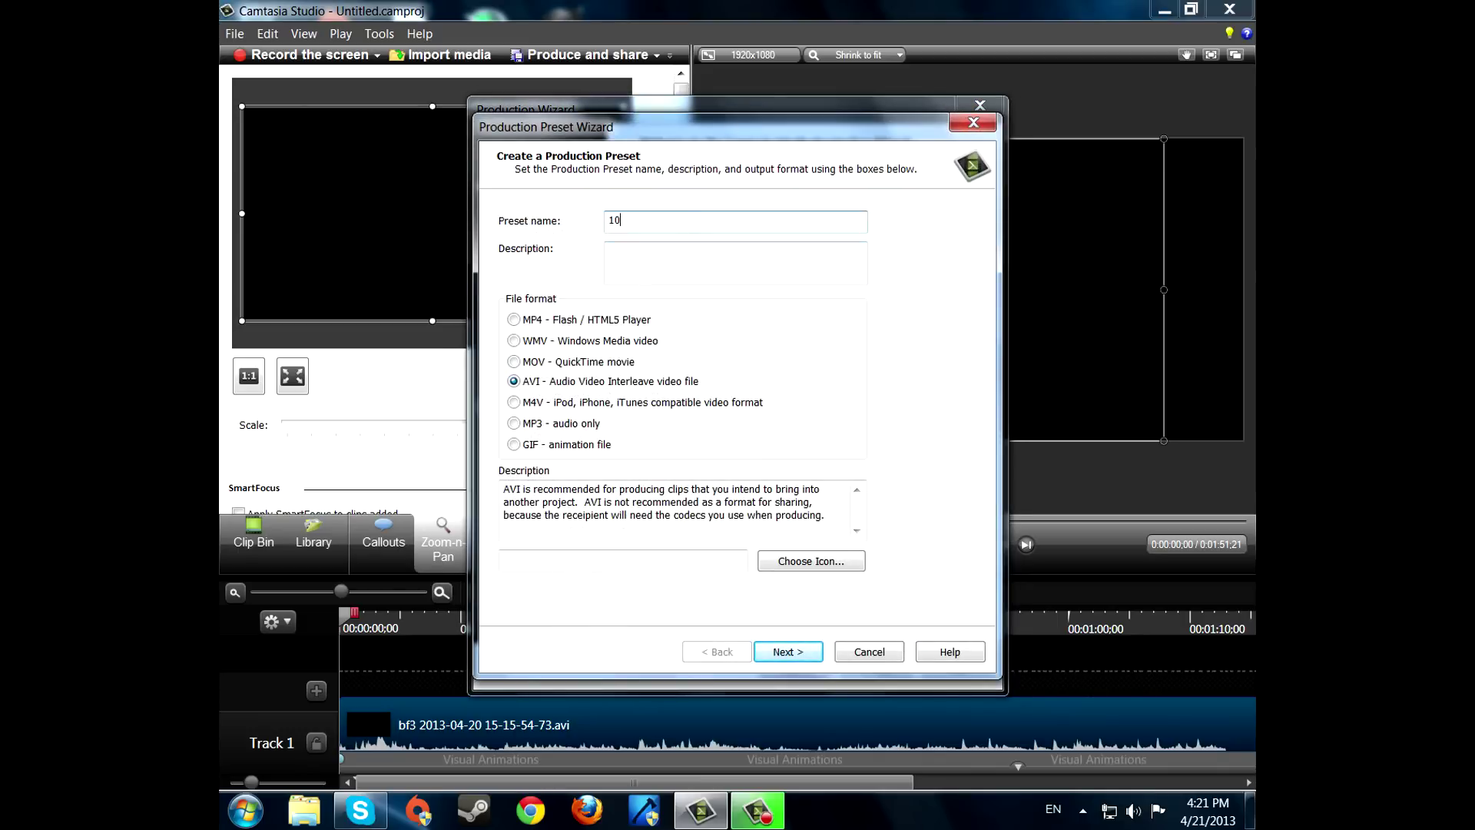
text(80p)
Compare the descriptions of the MOV, WMV and MP4 file formats for the new preset.
click(514, 361)
click(514, 340)
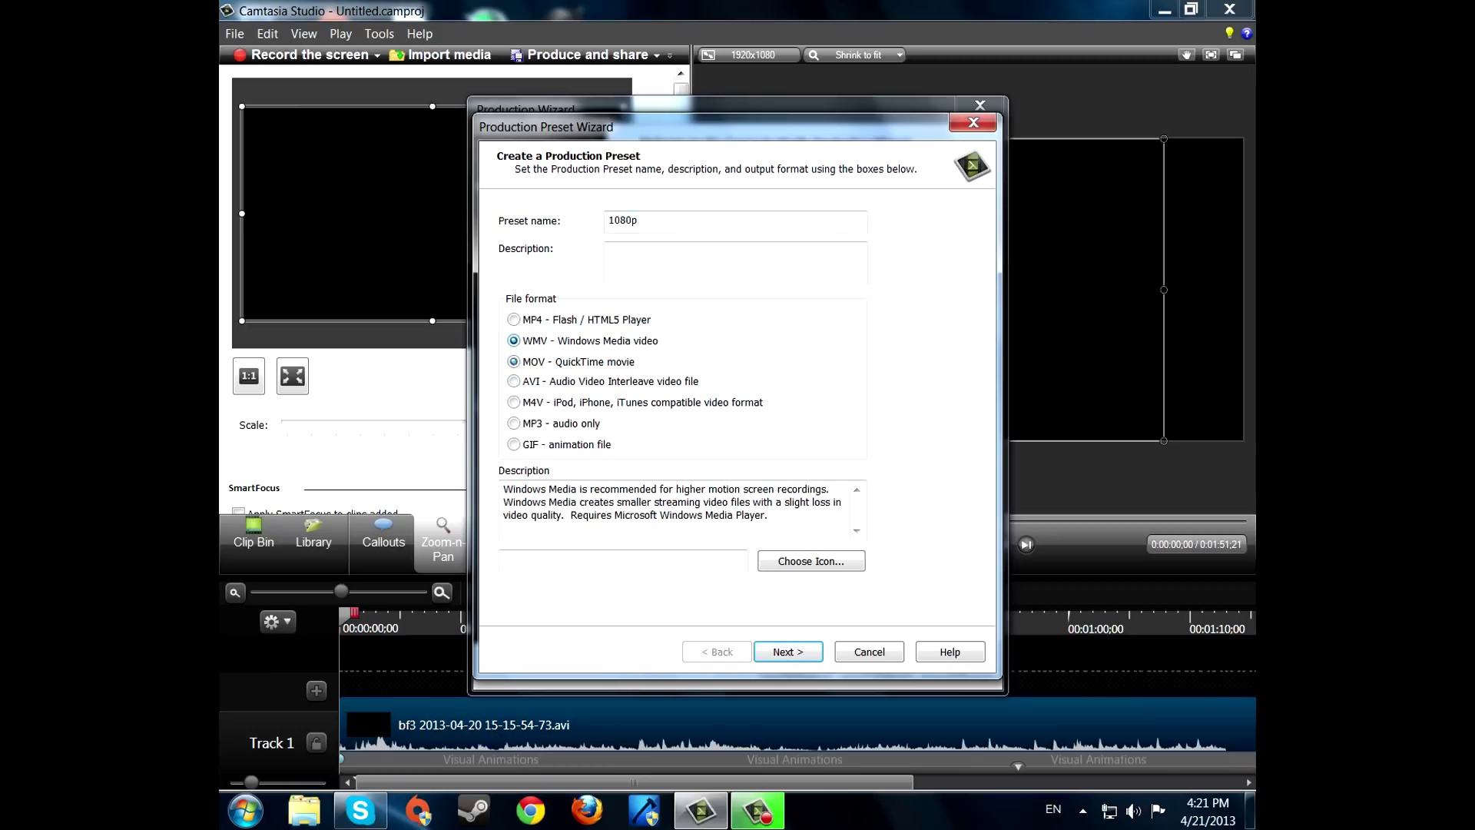
click(514, 319)
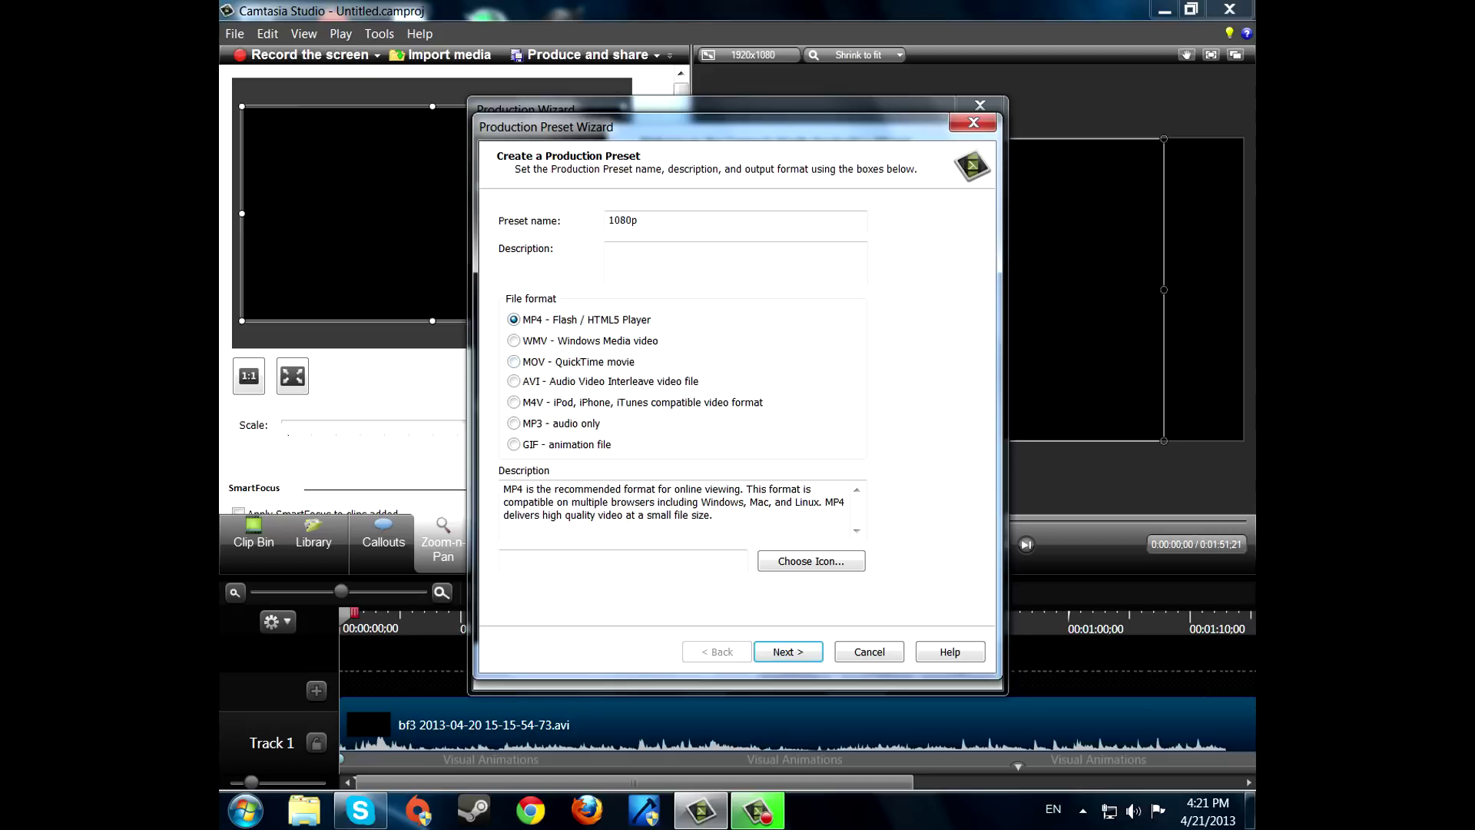
click(514, 362)
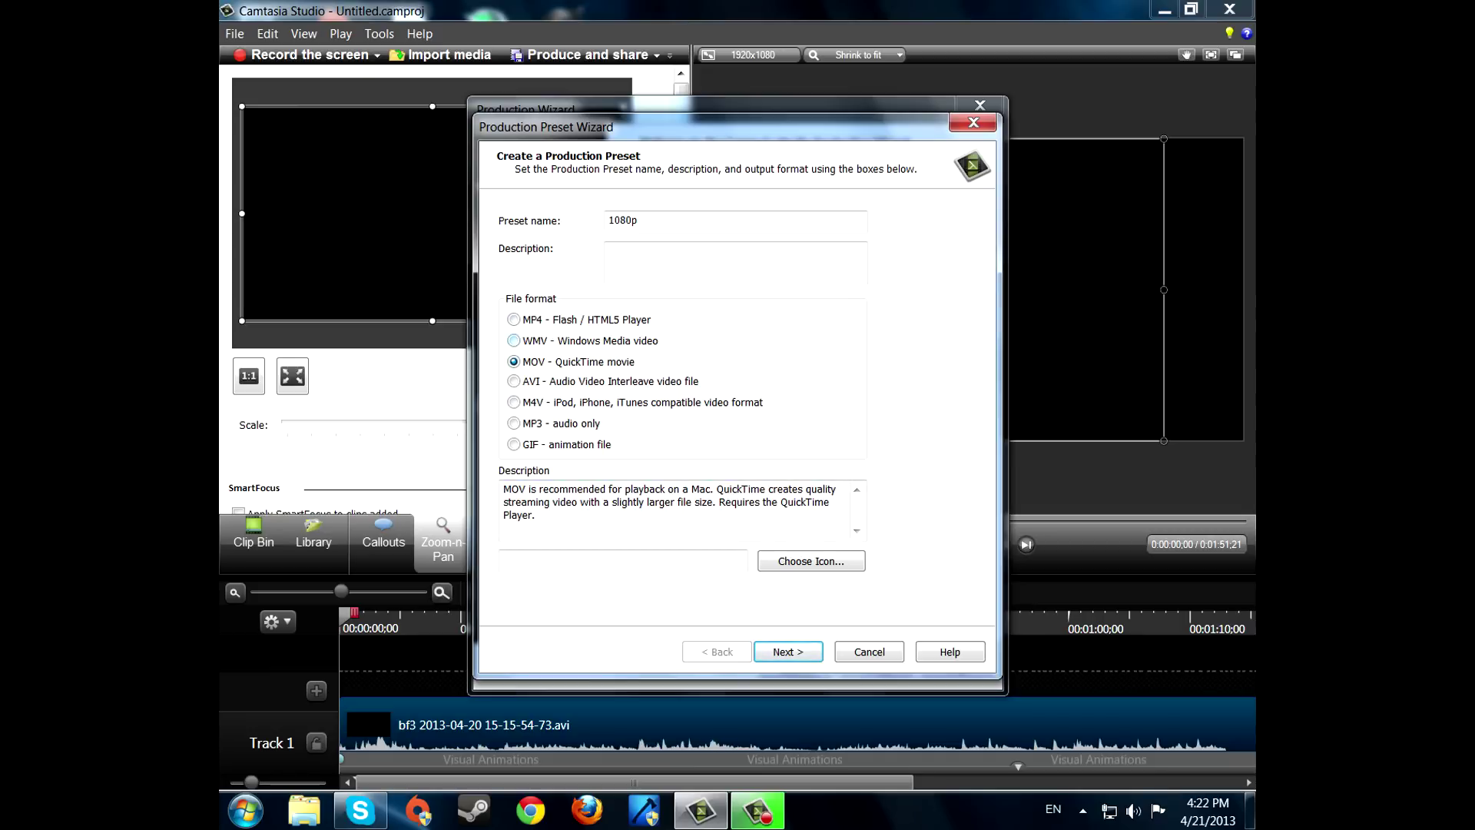
click(514, 341)
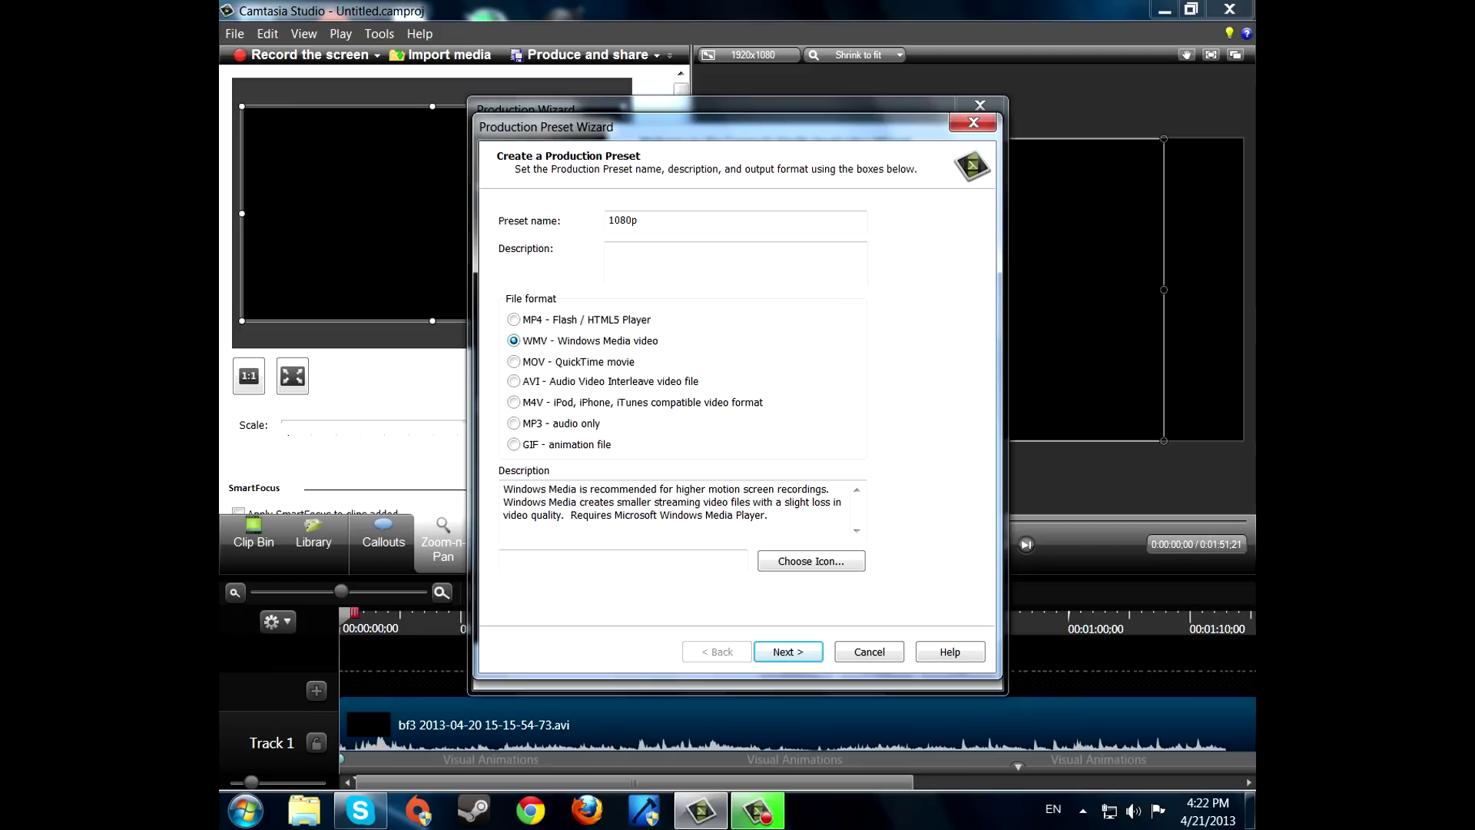
click(514, 320)
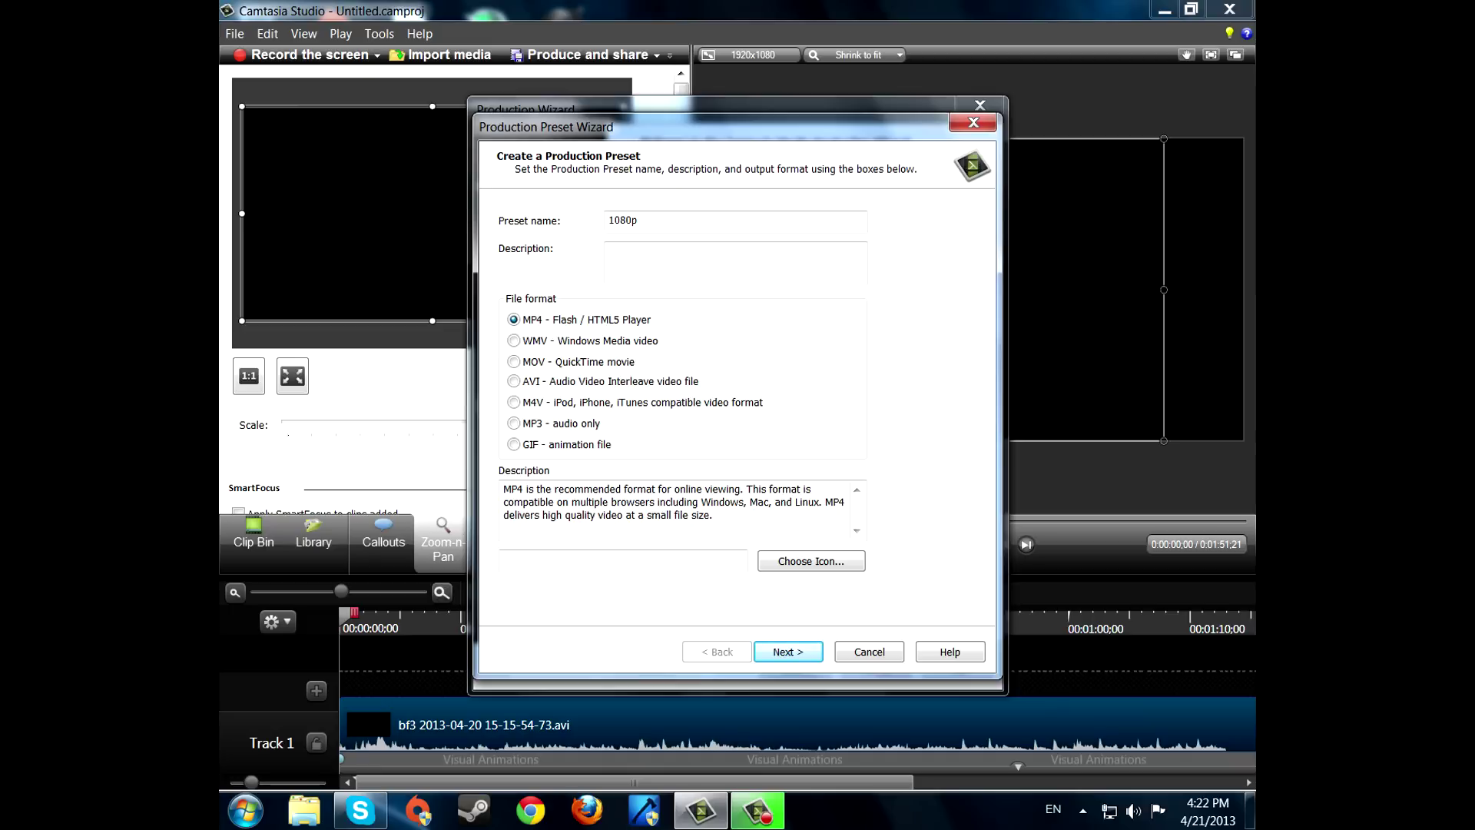
drag(705, 489, 760, 489)
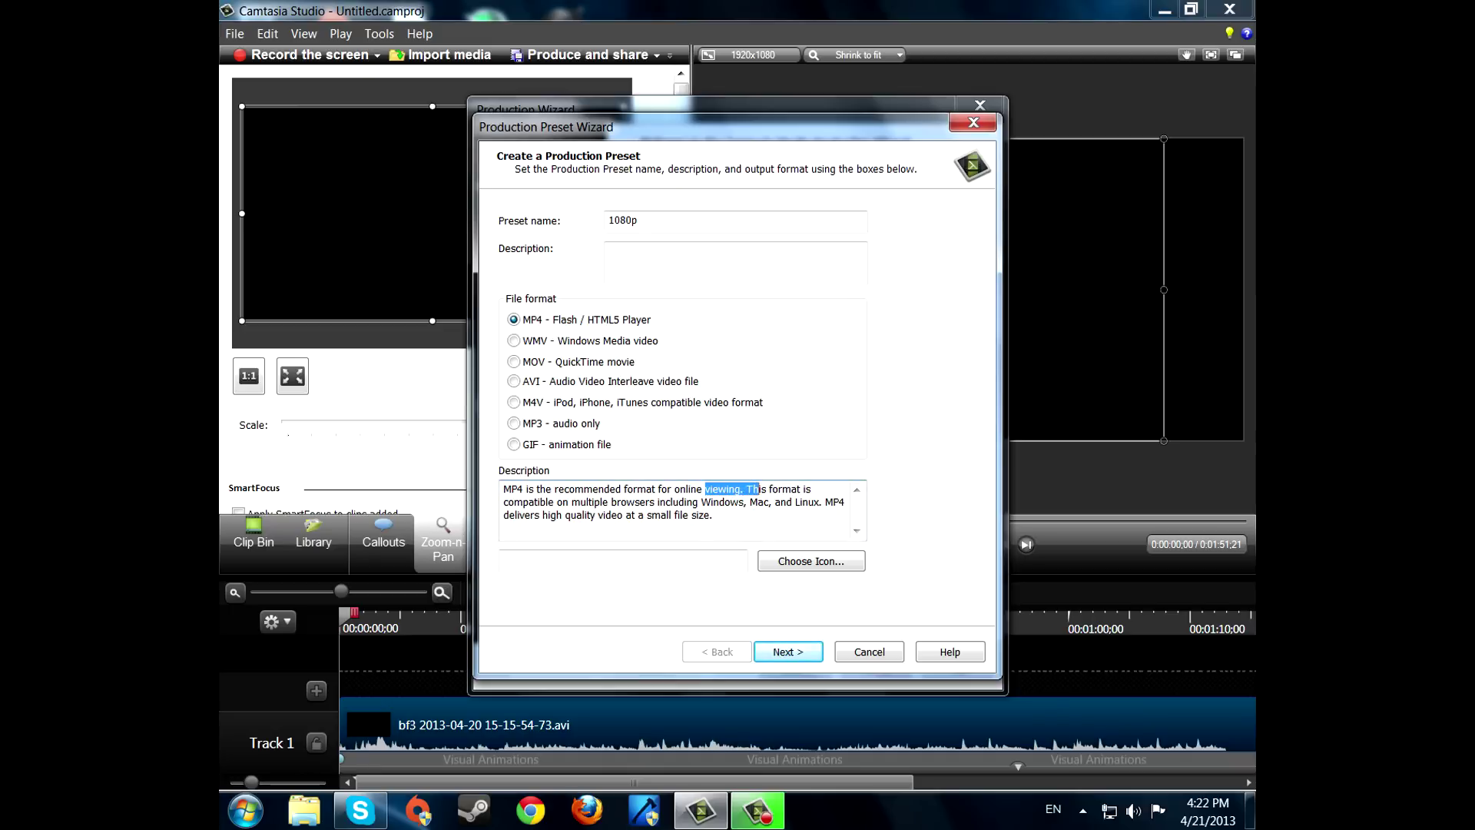
click(760, 491)
Choose MOV - QuickTime movie as the preset's format, accept the encoding options and 1920 x 1080 custom size, and finish the preset.
click(514, 362)
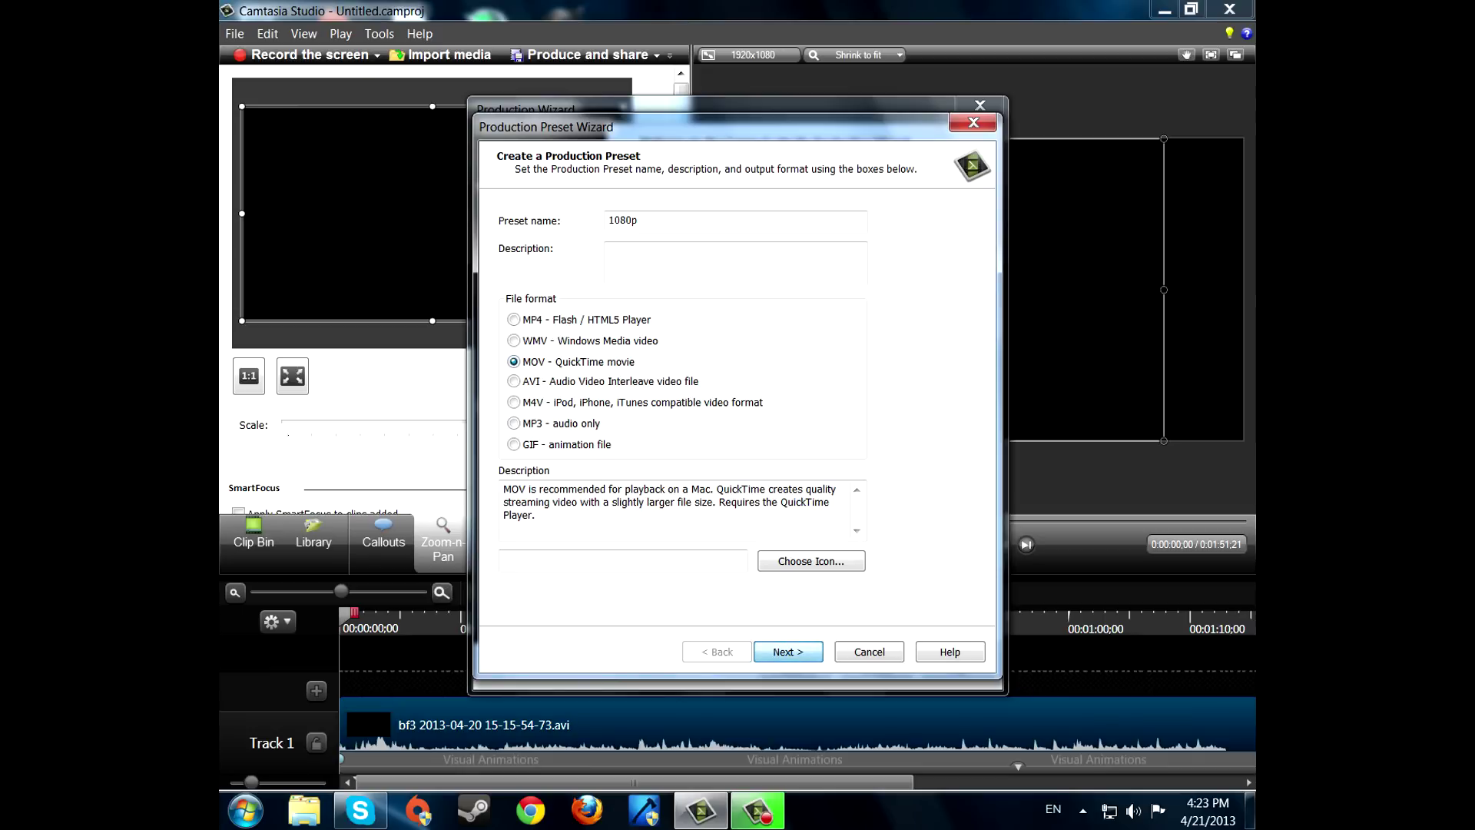
key(Return)
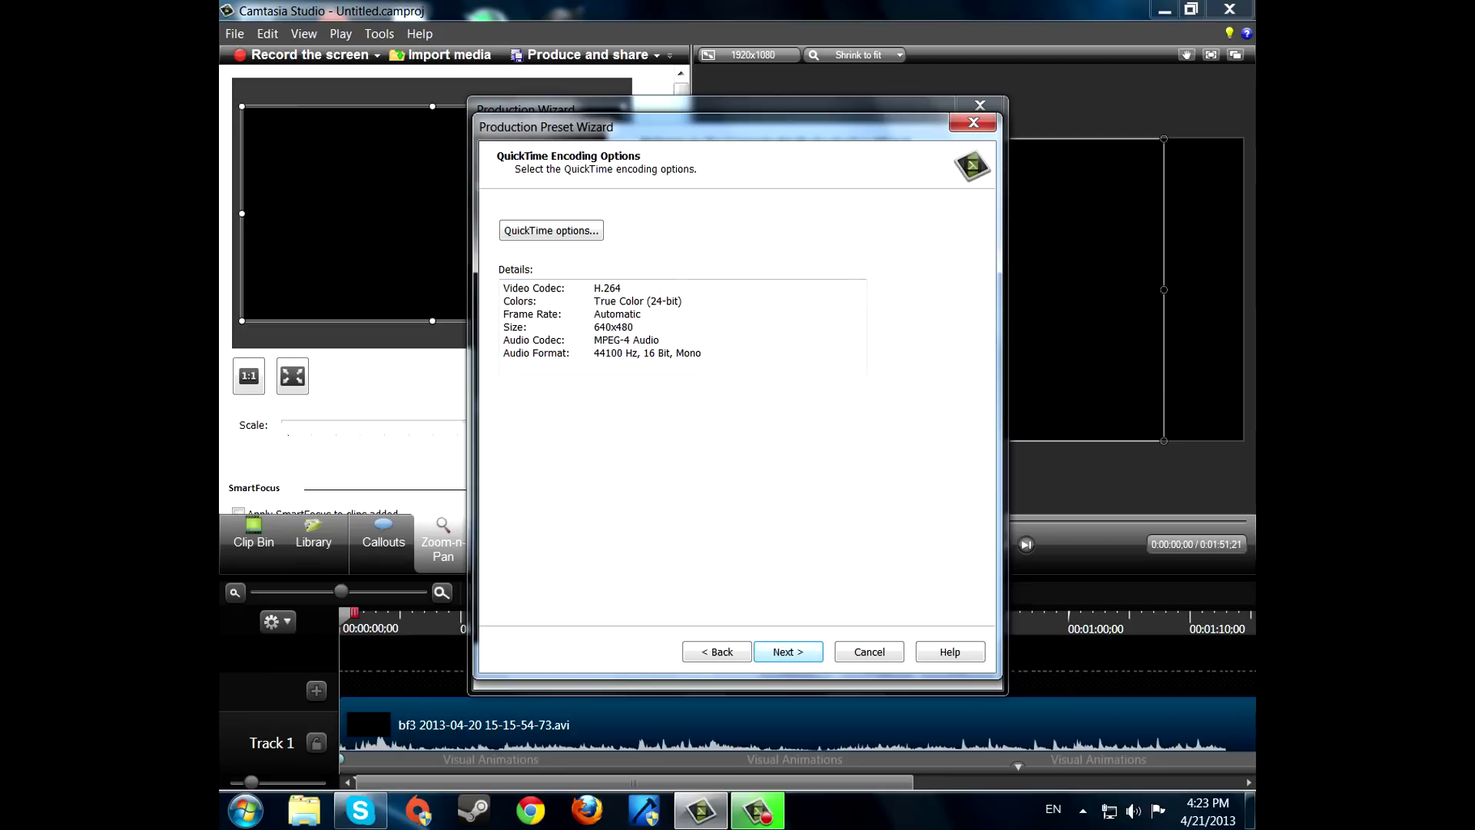
key(Return)
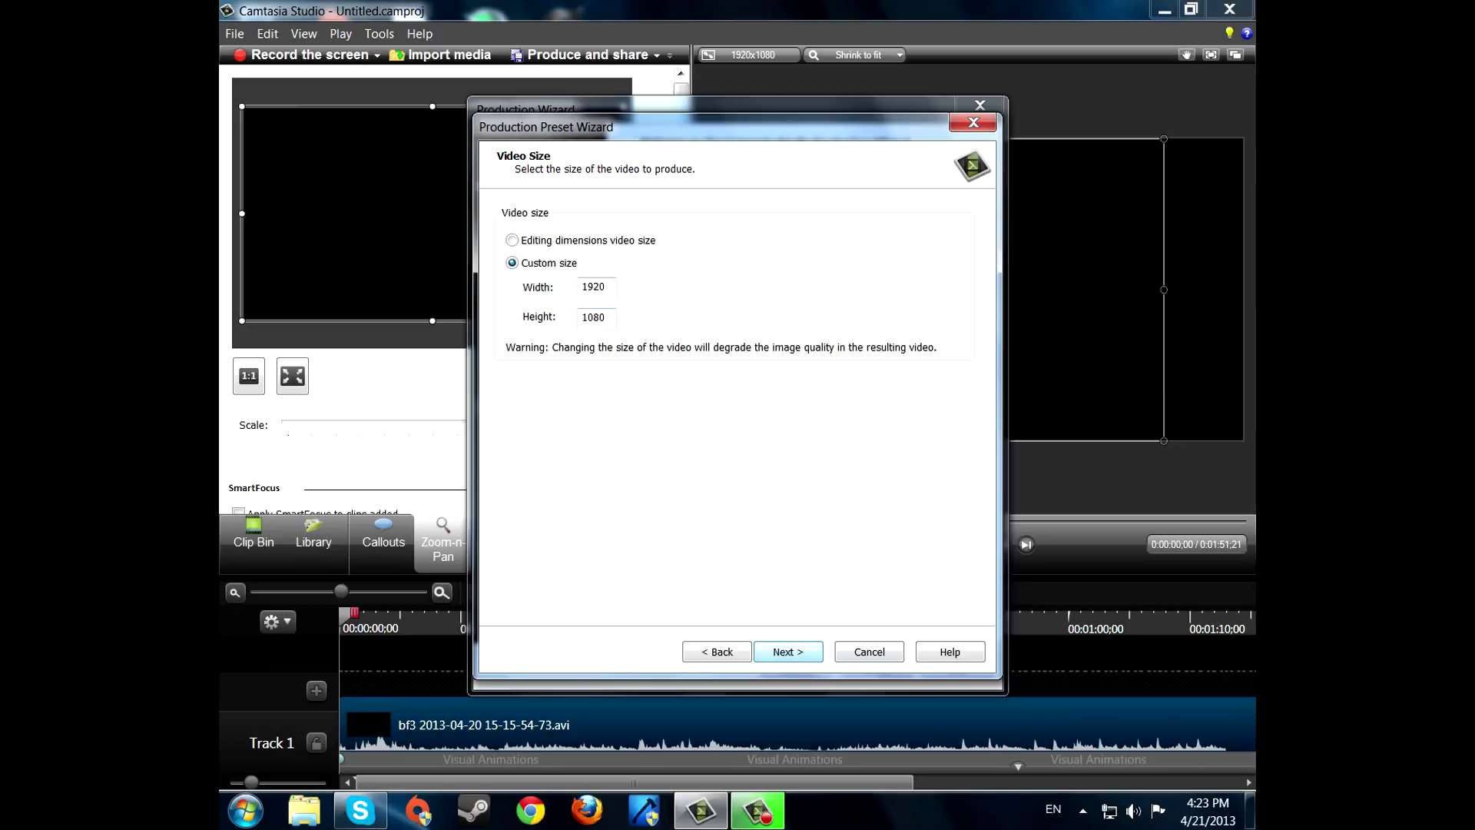
key(Return)
key(Return)
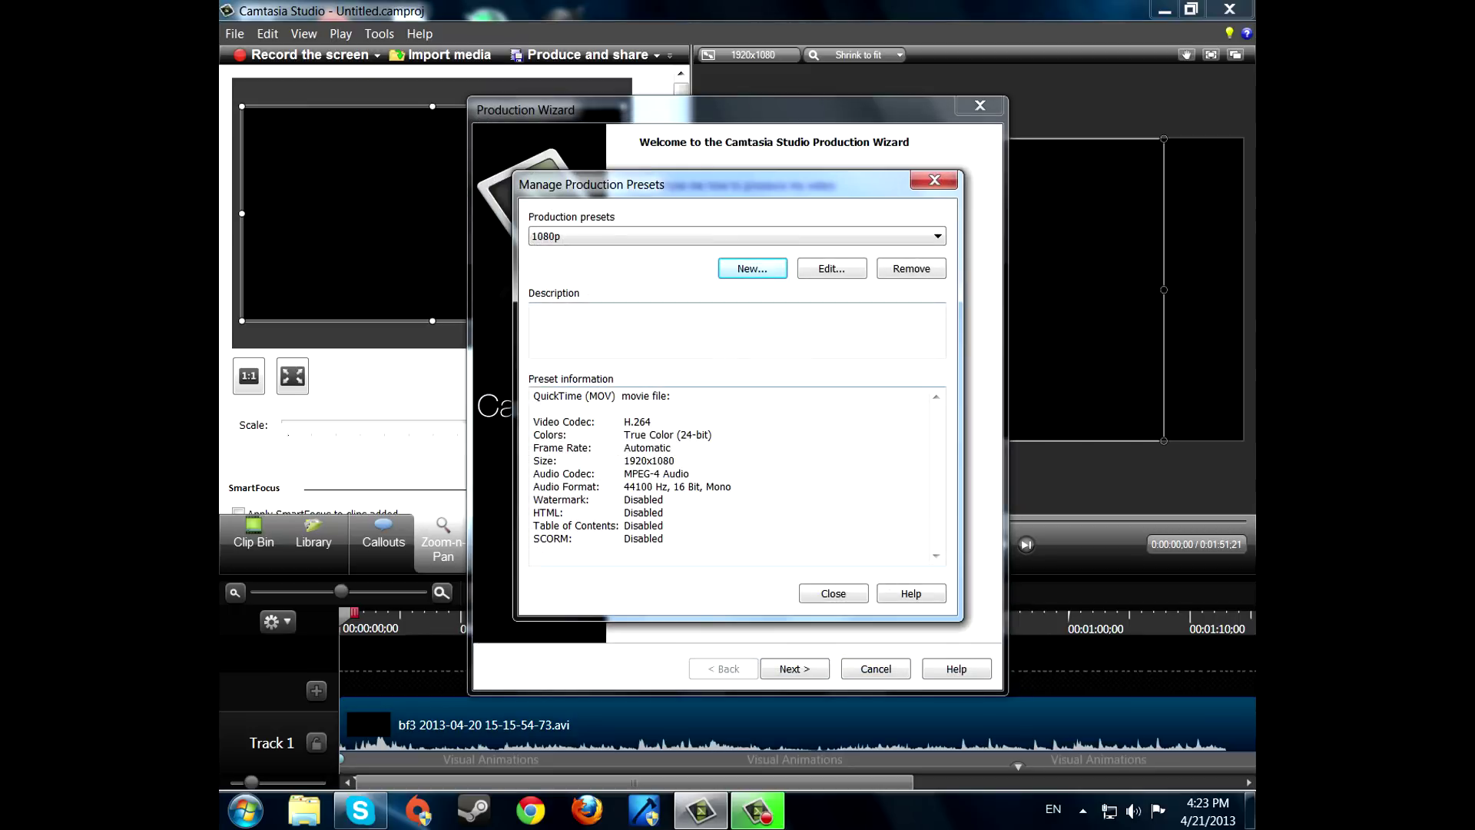
click(834, 593)
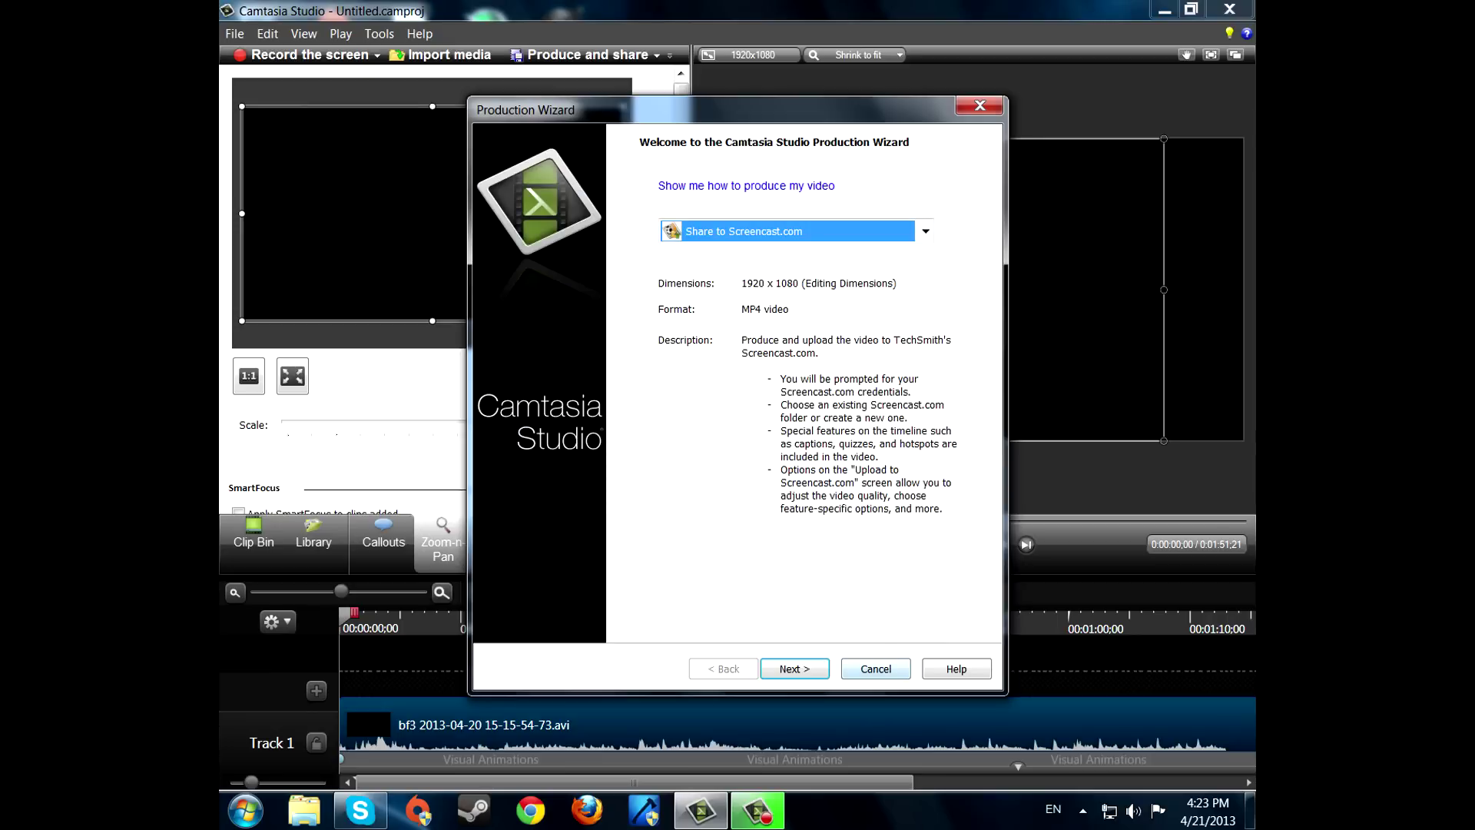
Select the 1080p preset for production, proceed to the file name and folder options, and cancel the wizard.
click(925, 232)
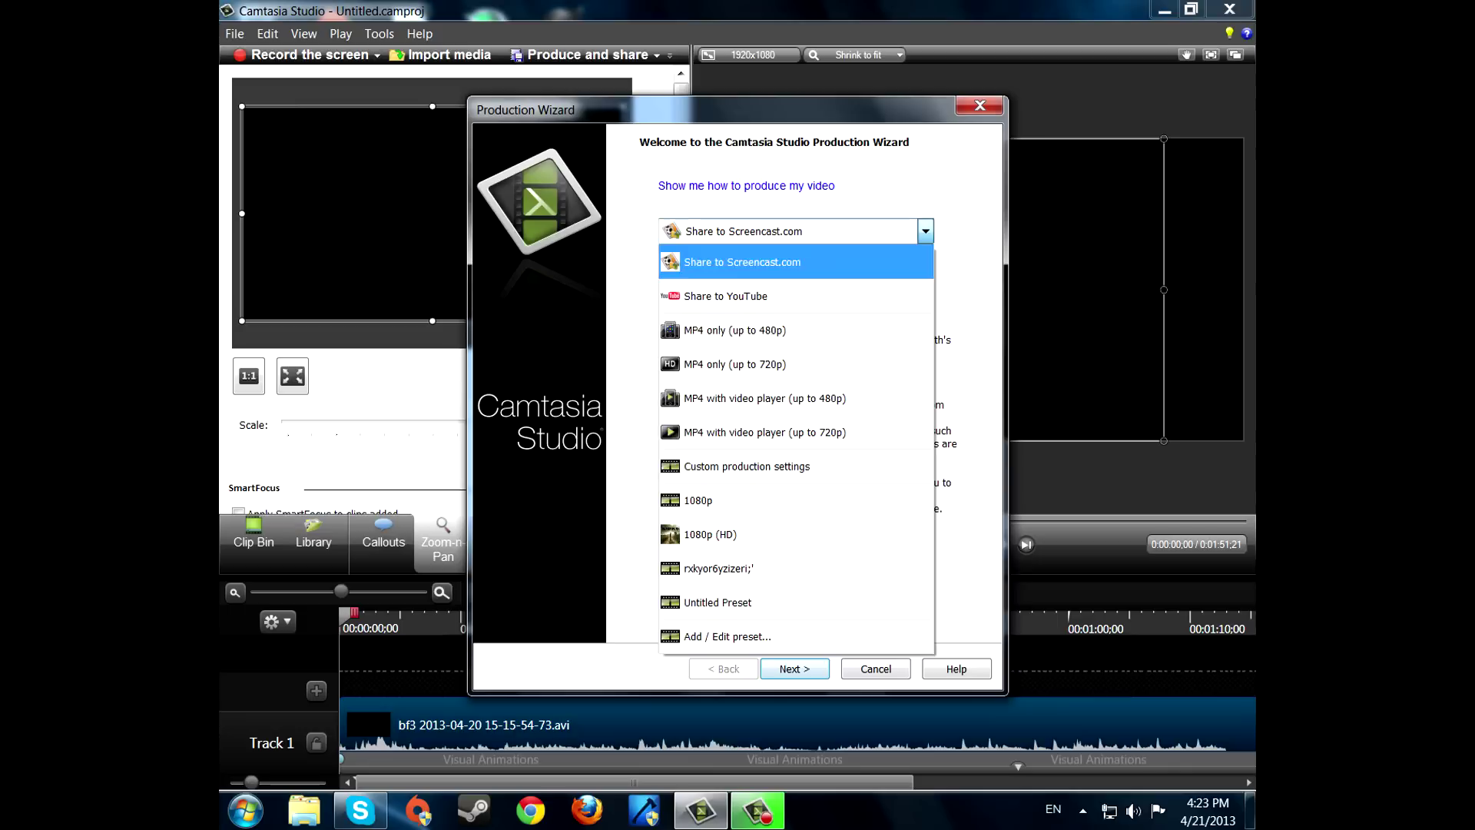
key(Page_Down)
key(Page_Up)
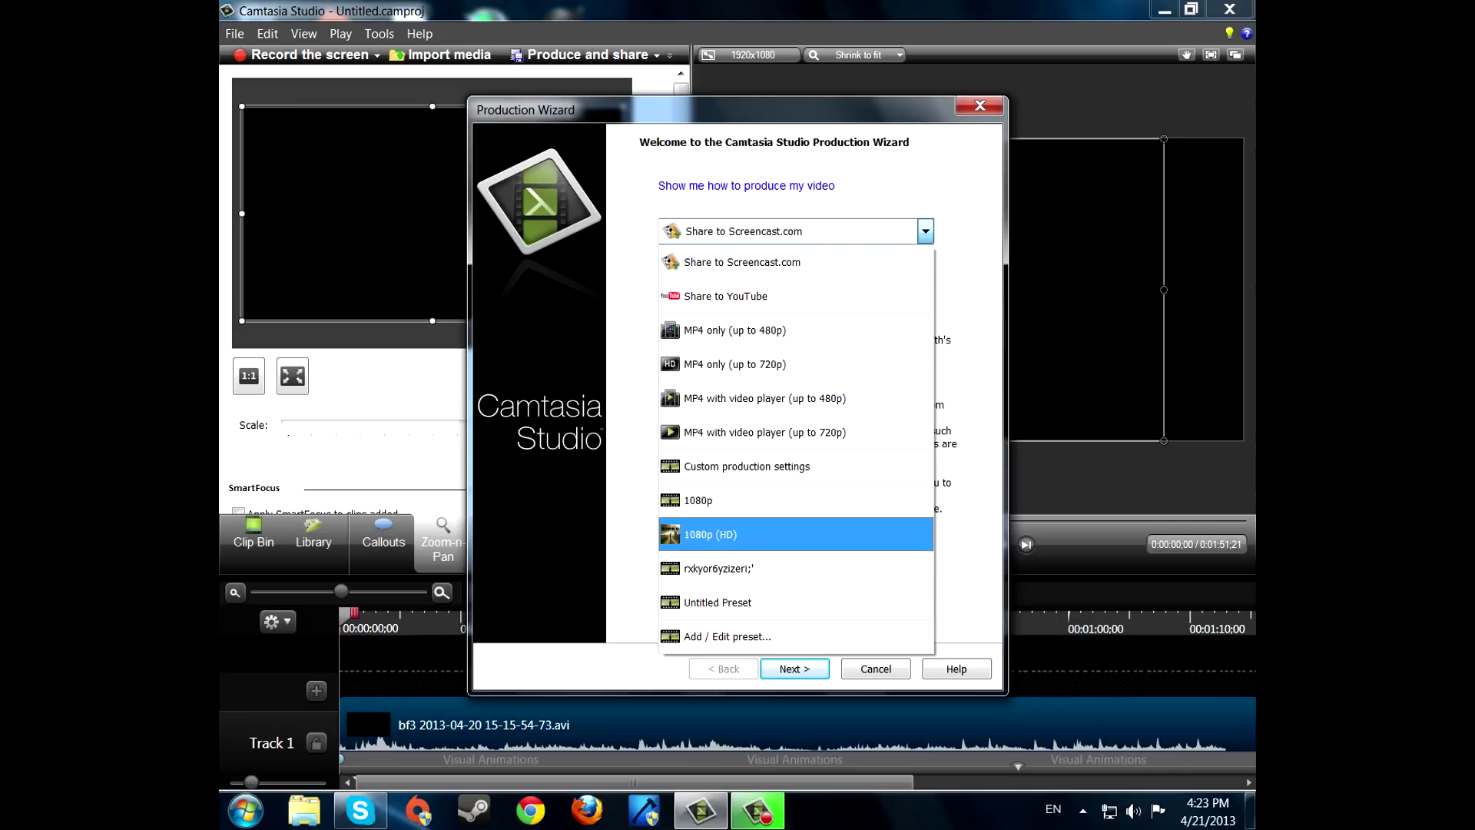
key(Return)
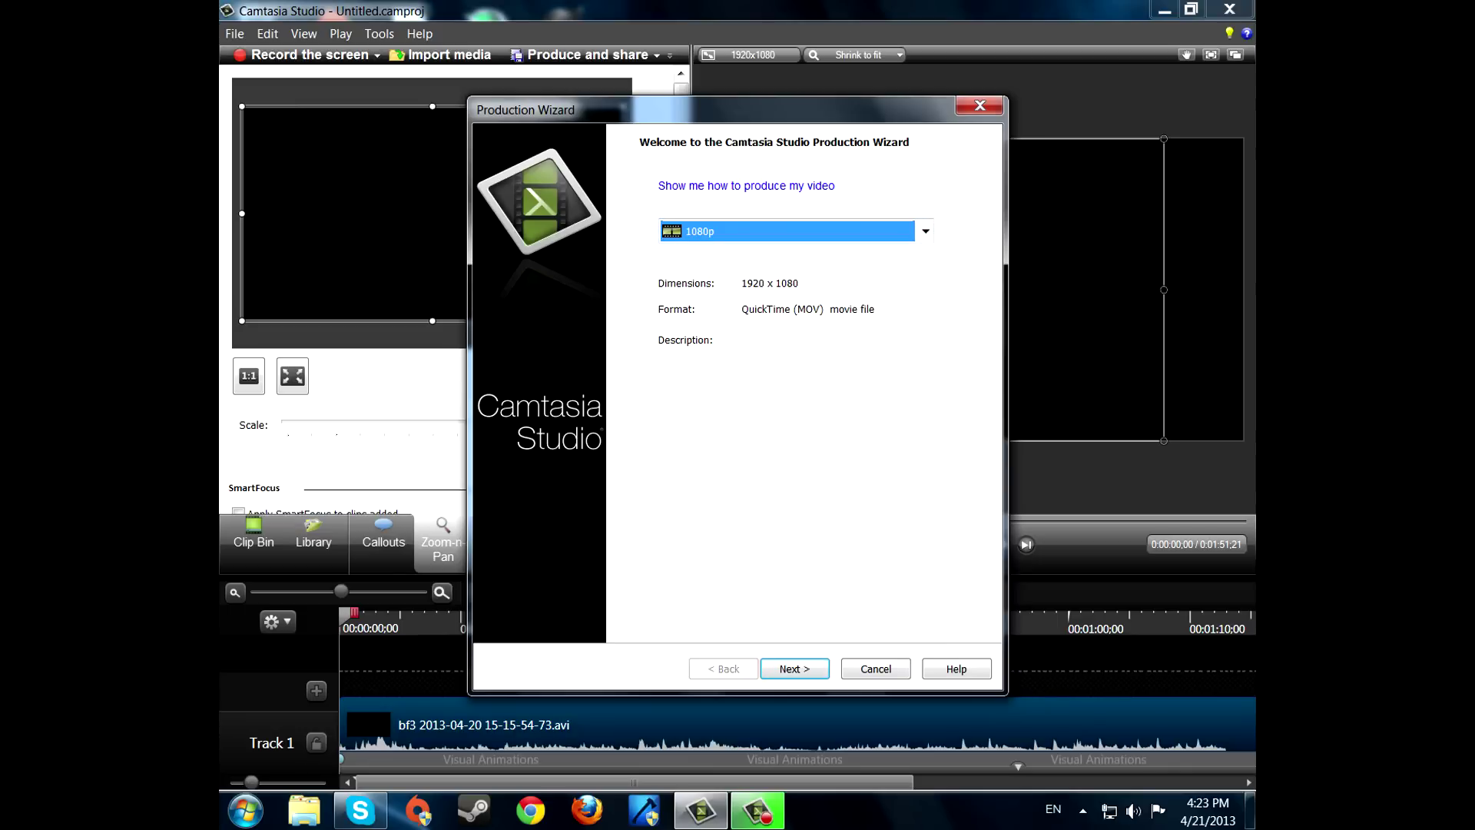
key(Return)
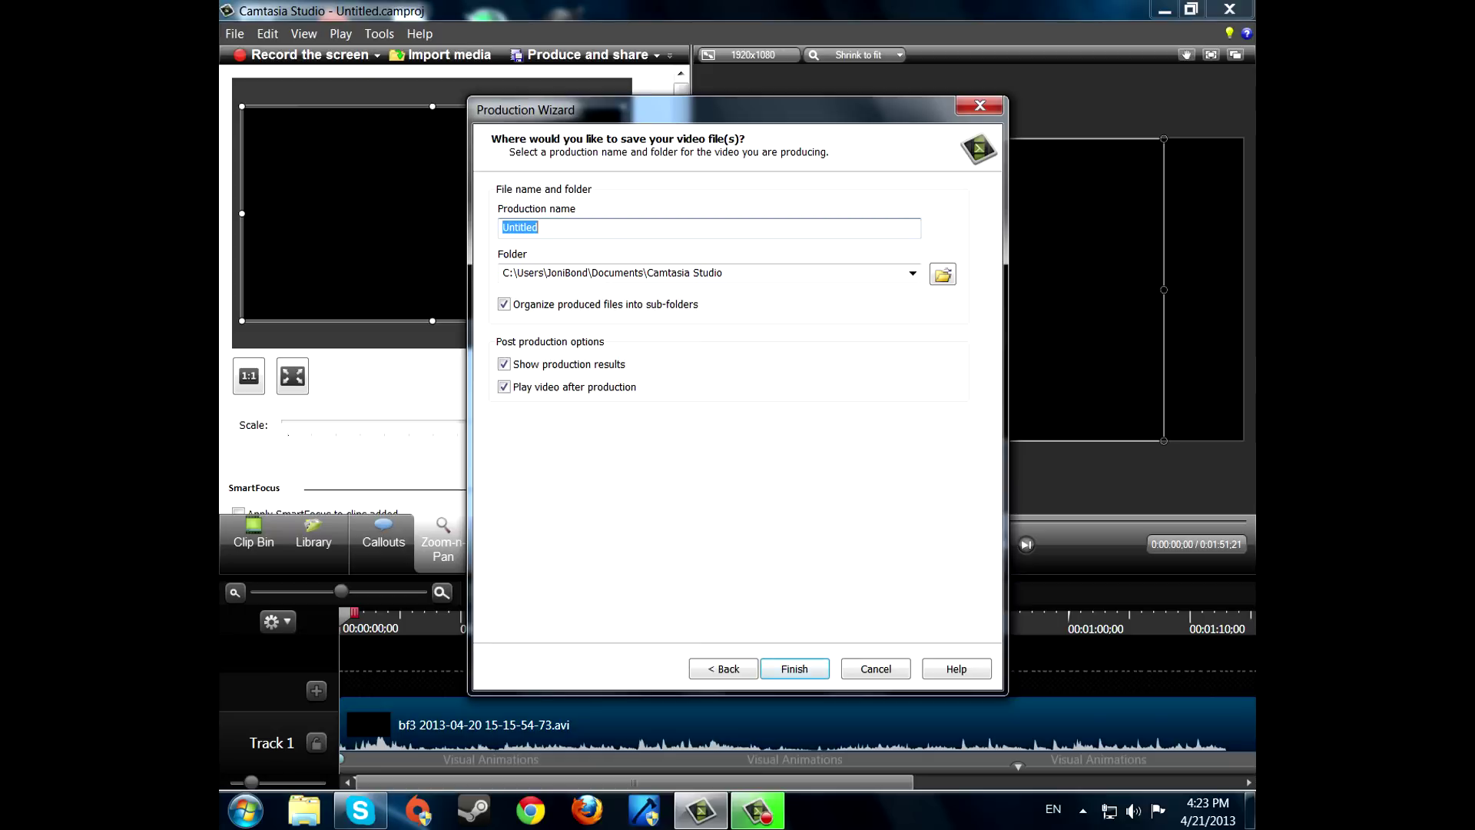
click(876, 668)
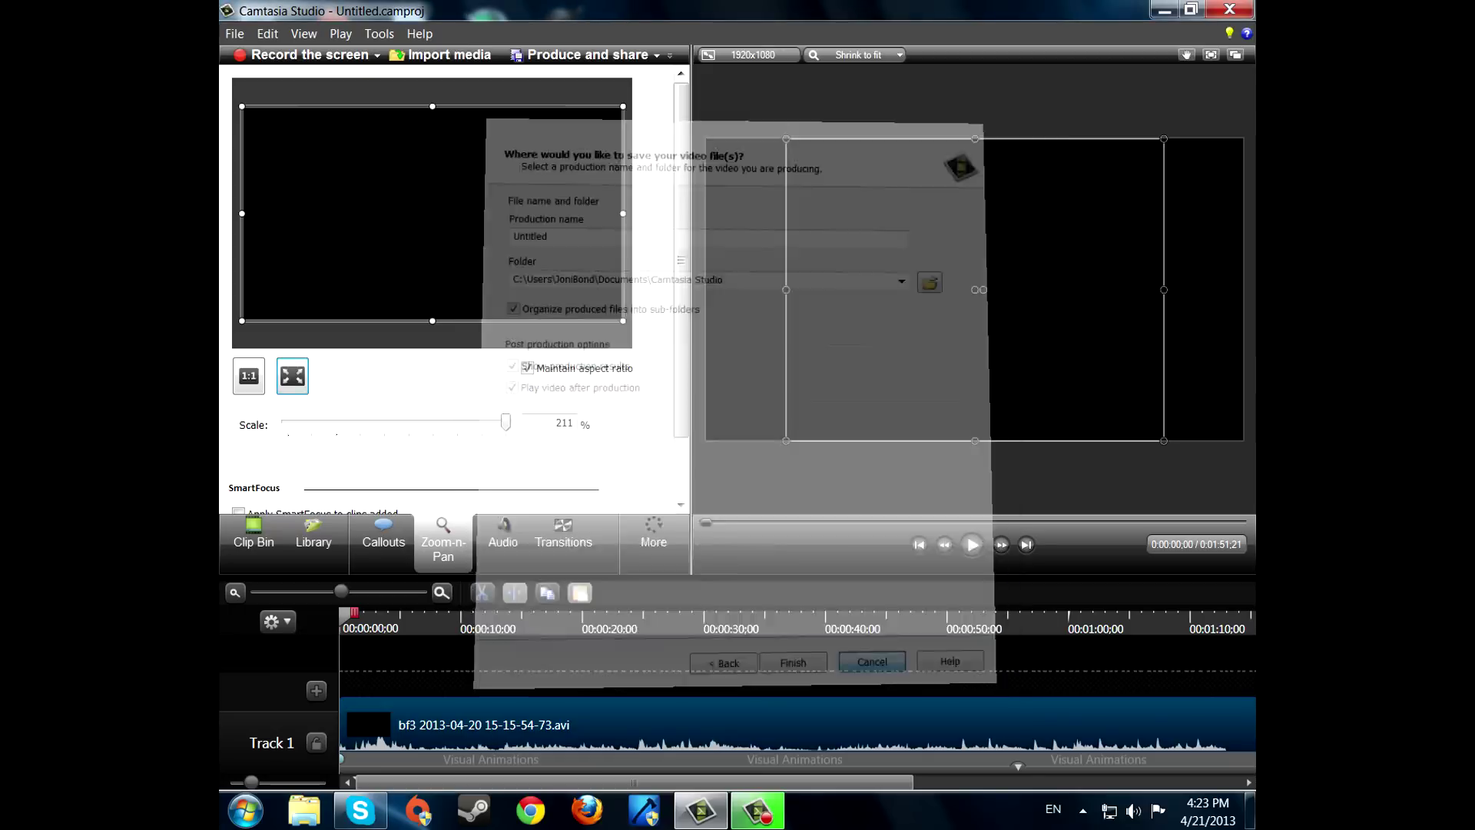